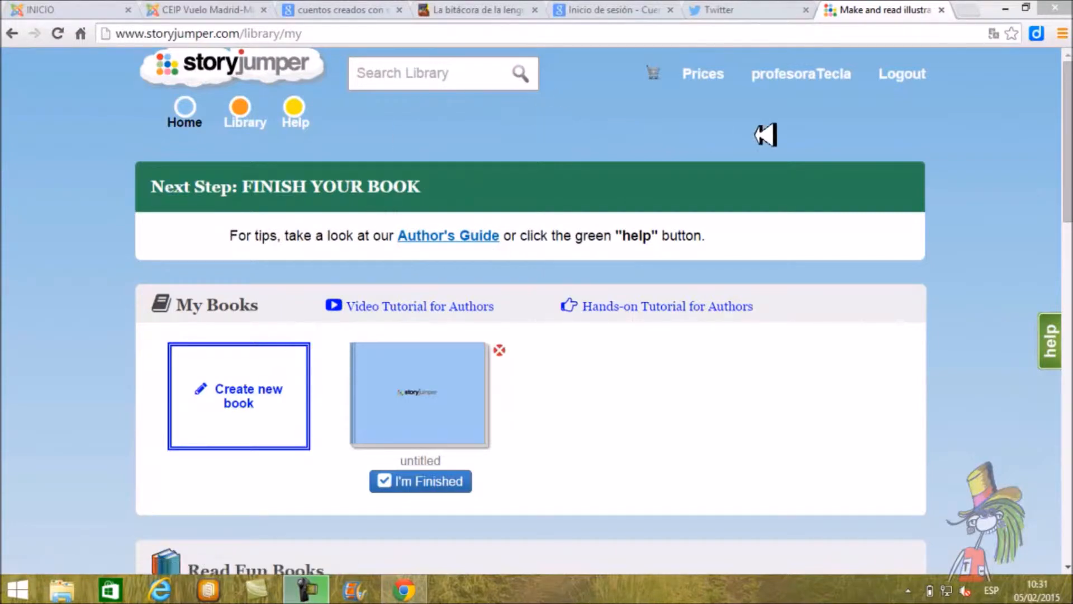
Step: Log out of the current StoryJumper account and open the login form
{"action": "left_click", "coordinate": [922, 77]}
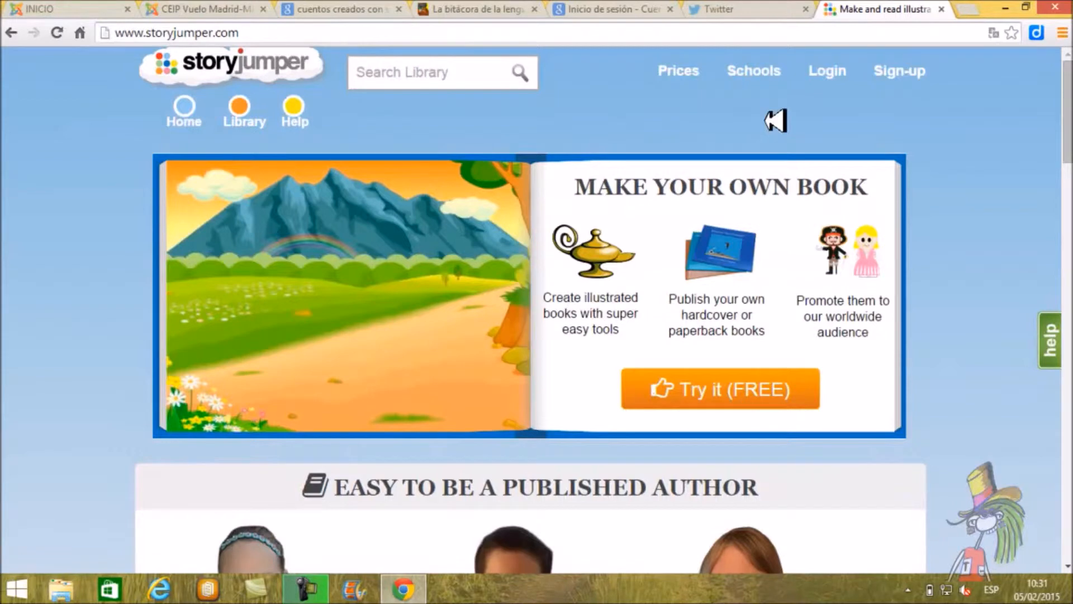
{"action": "left_click", "coordinate": [841, 74]}
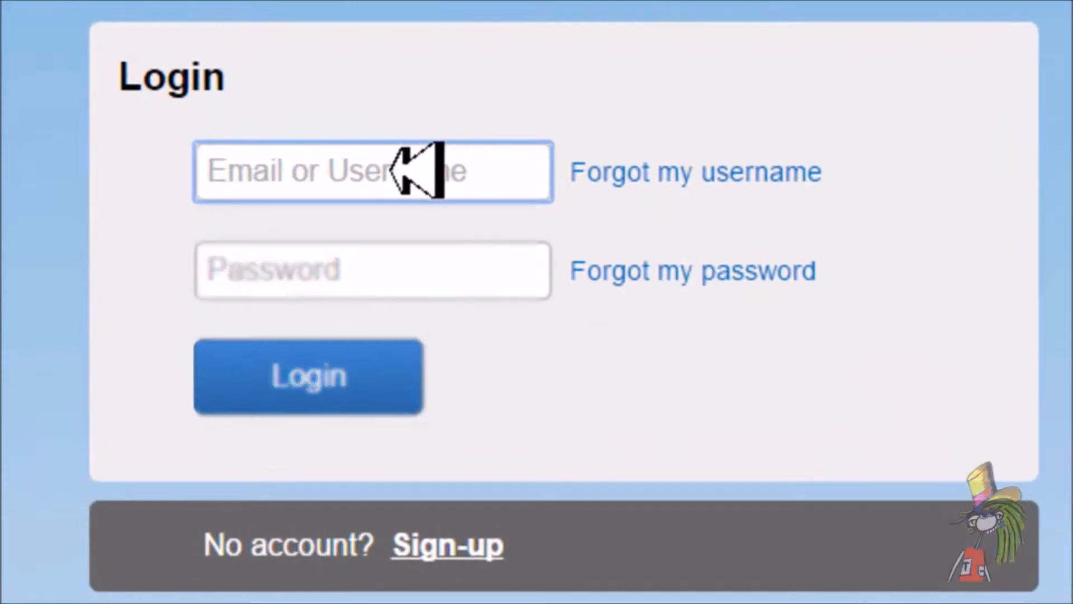
Step: Log in by entering the account username, with its second word capitalised, and the account password
{"action": "left_click", "coordinate": [392, 170]}
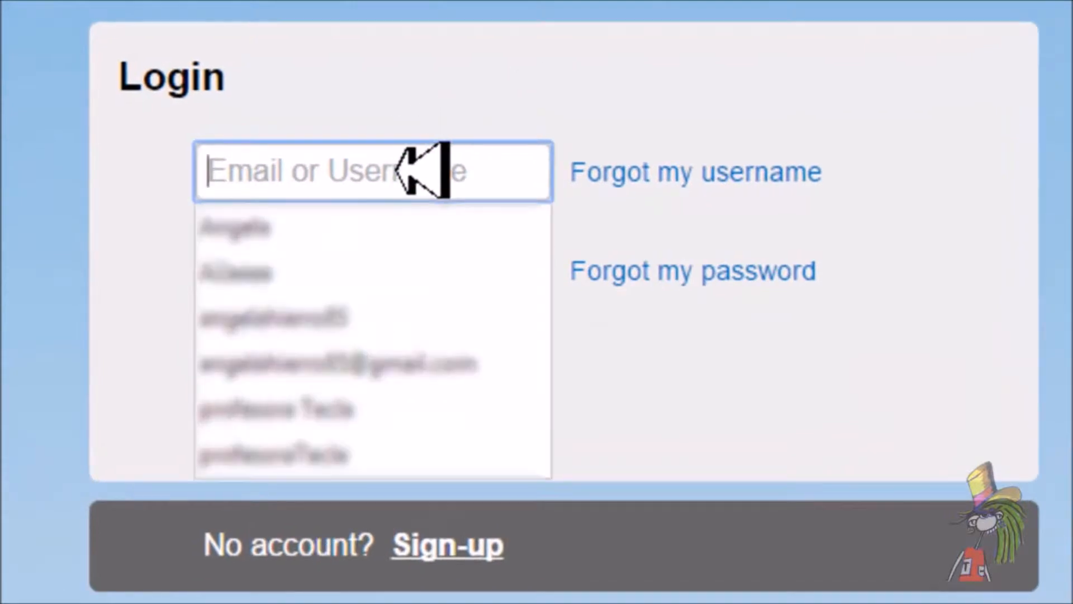
{"action": "type", "text": "profe"}
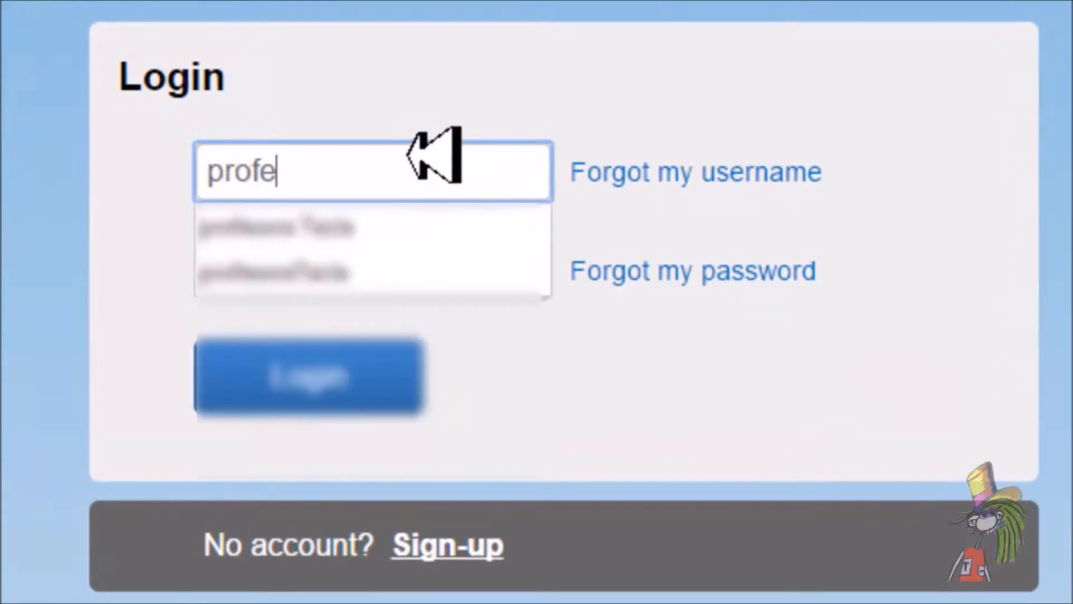
{"action": "type", "text": "soratecla"}
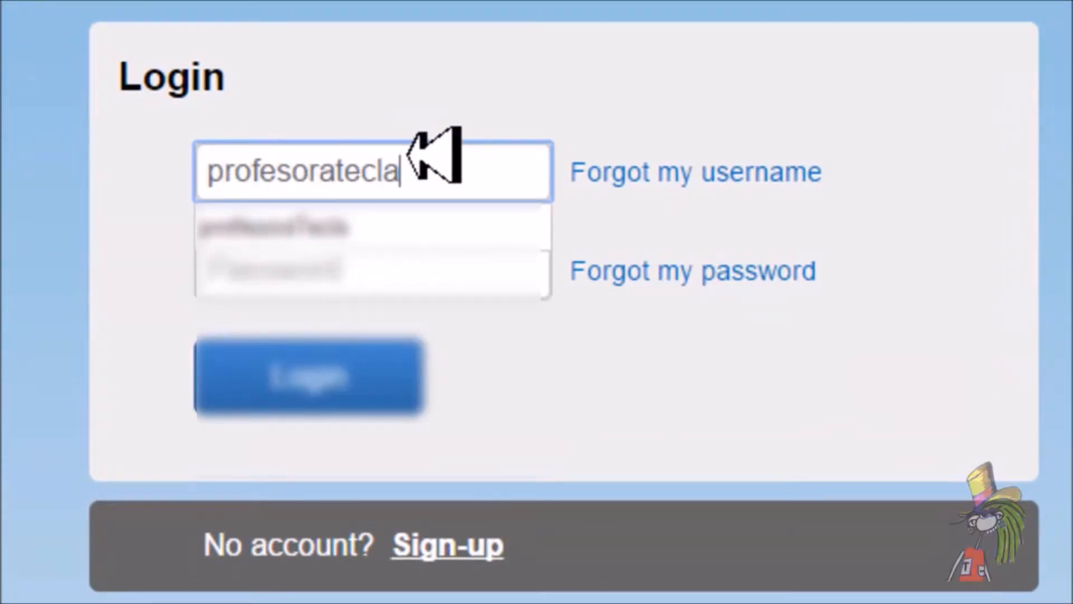
{"action": "key", "text": "Left"}
{"action": "key", "text": "Left"}
{"action": "key", "text": "Left"}
{"action": "key", "text": "Left"}
{"action": "key", "text": "Left"}
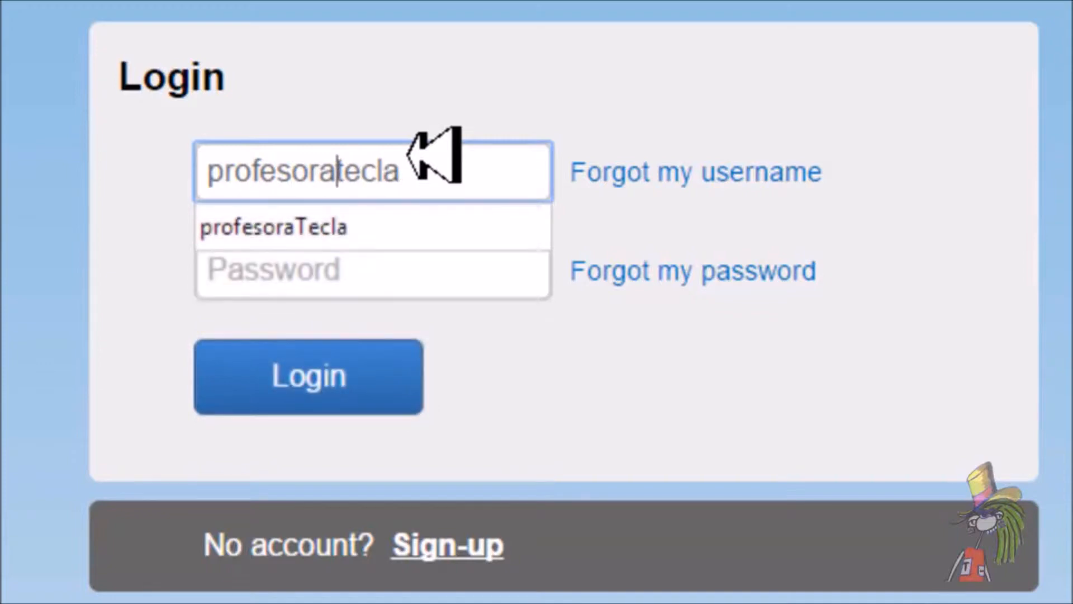
{"action": "key", "text": "Right"}
{"action": "key", "text": "BackSpace"}
{"action": "type", "text": "T"}
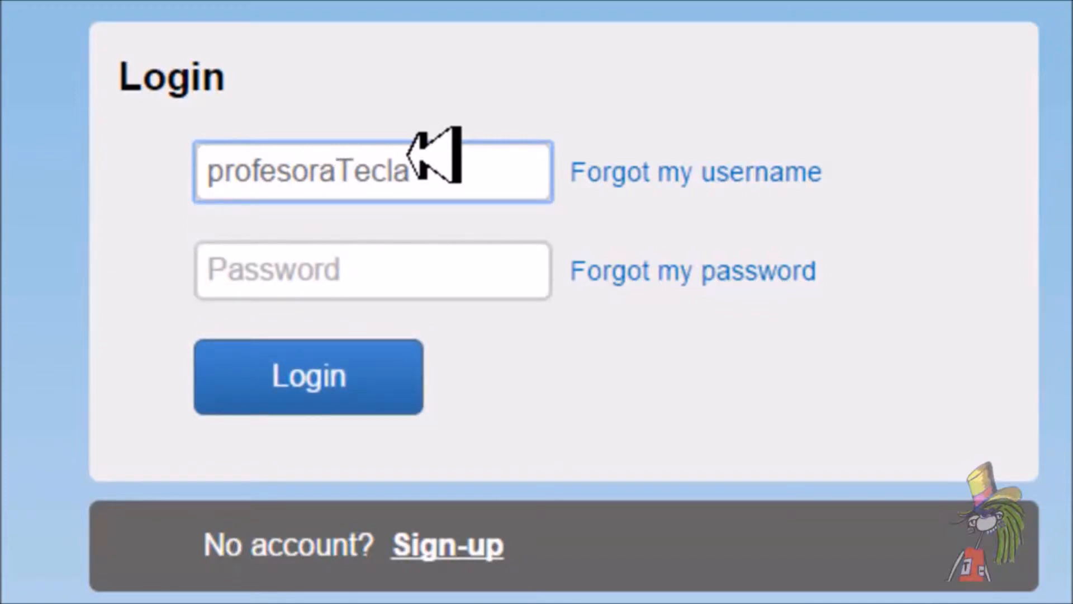
{"action": "left_click", "coordinate": [431, 266]}
{"action": "type", "text": "*********"}
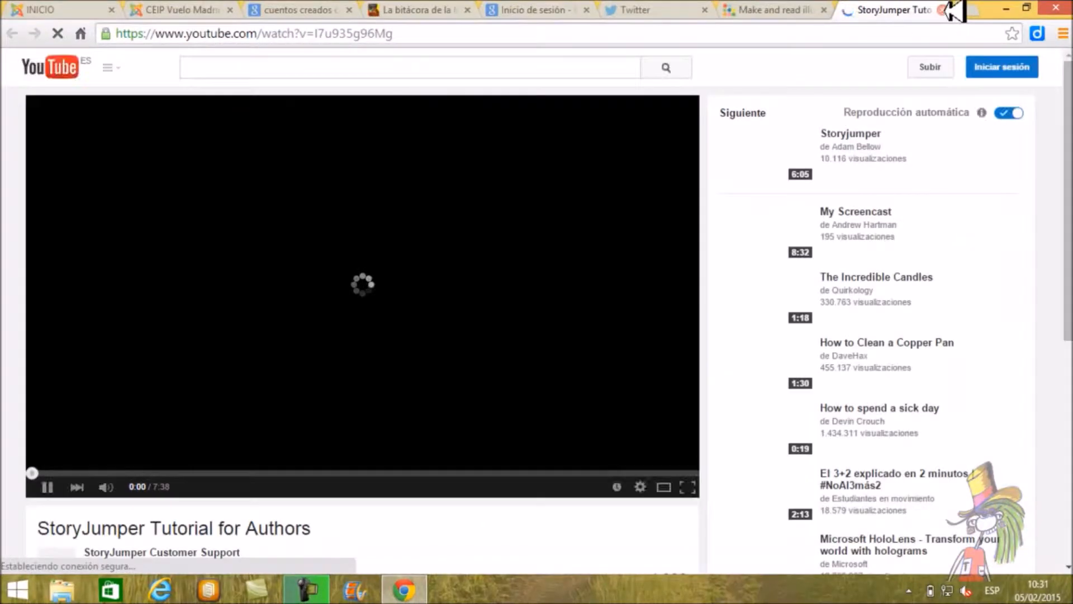
Step: Close the tutorial video page, decline saving the password, and create a new book from My Books
{"action": "left_click", "coordinate": [943, 9]}
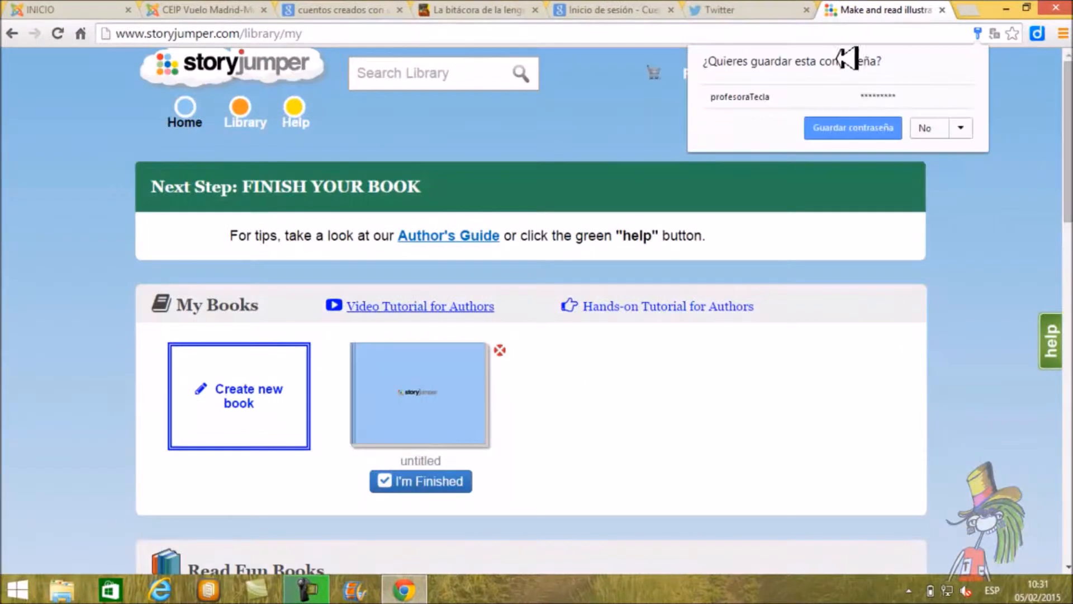
{"action": "left_click", "coordinate": [931, 128]}
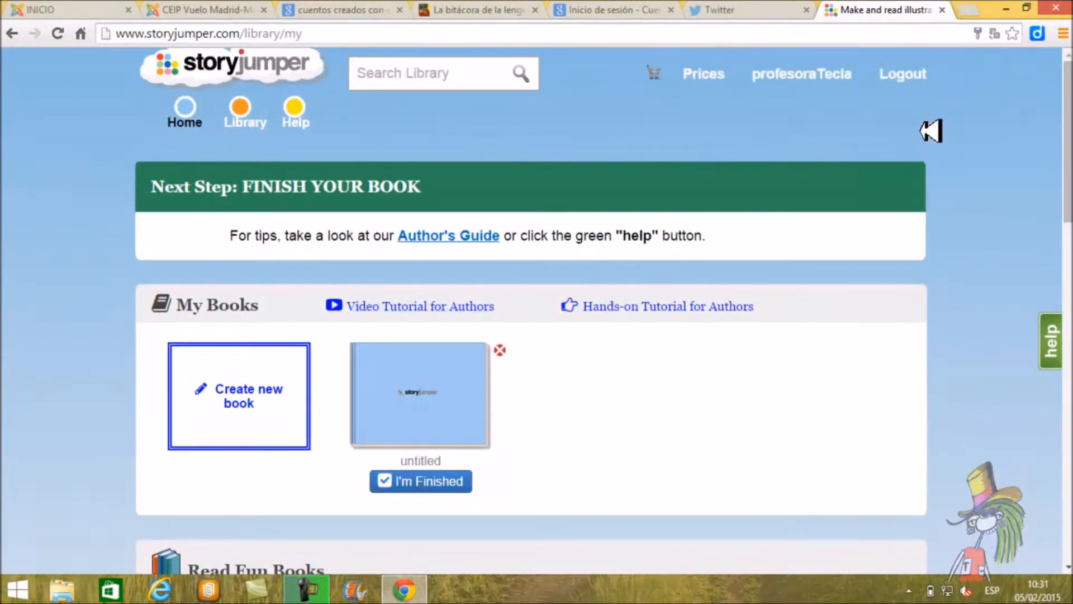
{"action": "left_click", "coordinate": [242, 398]}
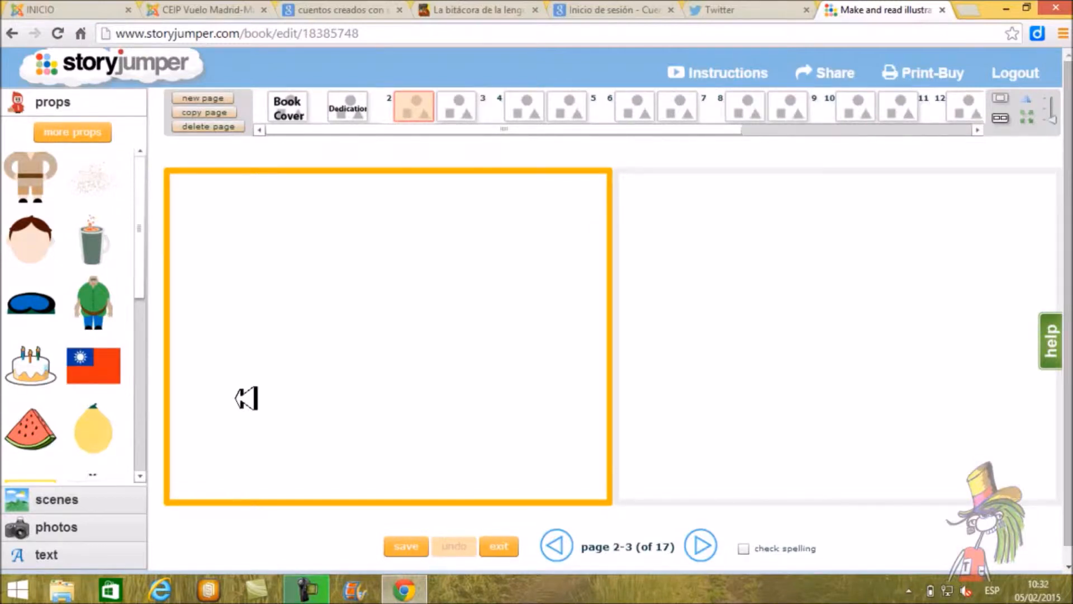
Step: Open the sample book "La Princesa Carlota" from the La bitácora de la lengua blog and leaf through it to pages 8-9
{"action": "left_click", "coordinate": [507, 4]}
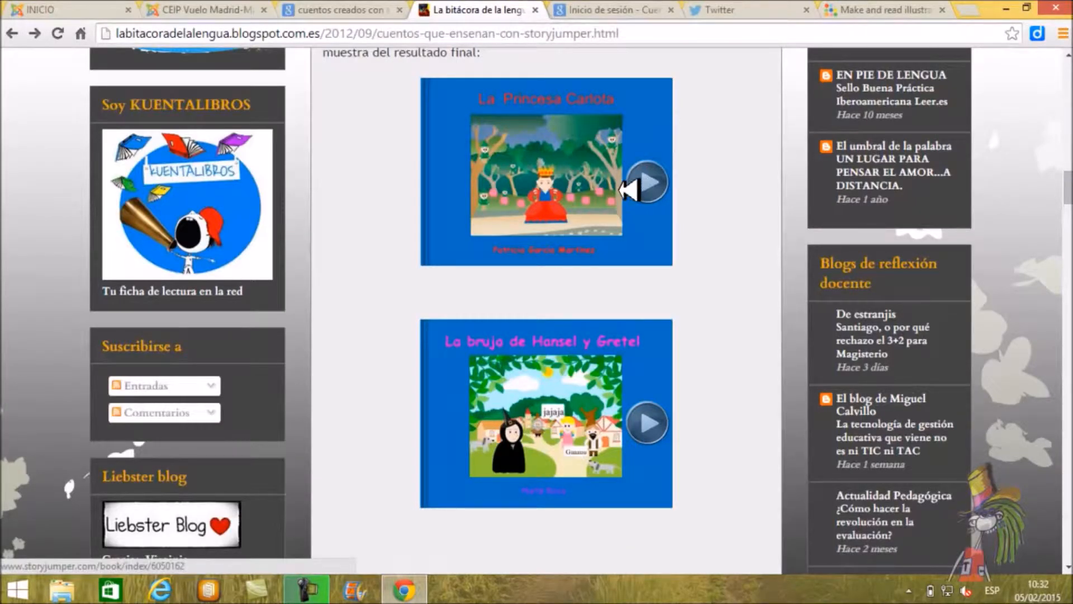
{"action": "left_click", "coordinate": [627, 189]}
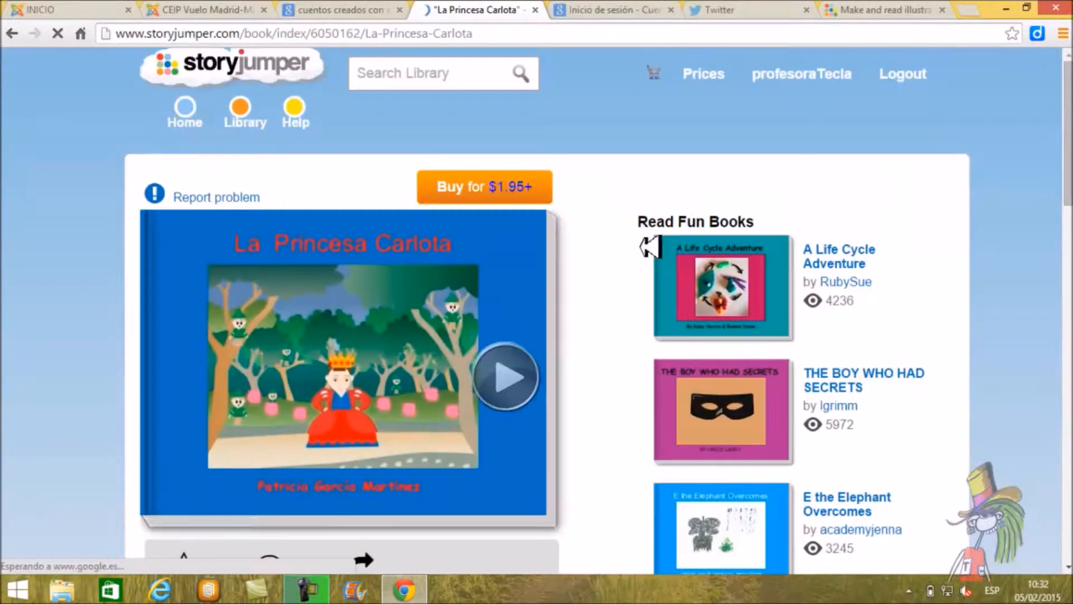
{"action": "scroll", "coordinate": [640, 259], "scroll_direction": "down", "scroll_amount": 1}
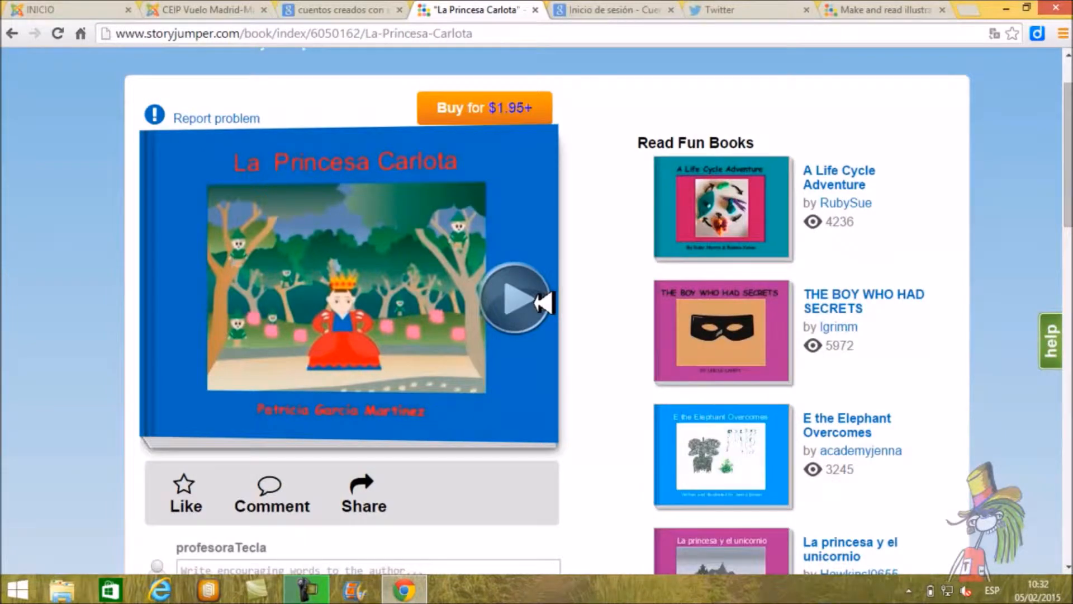
{"action": "left_click", "coordinate": [542, 303]}
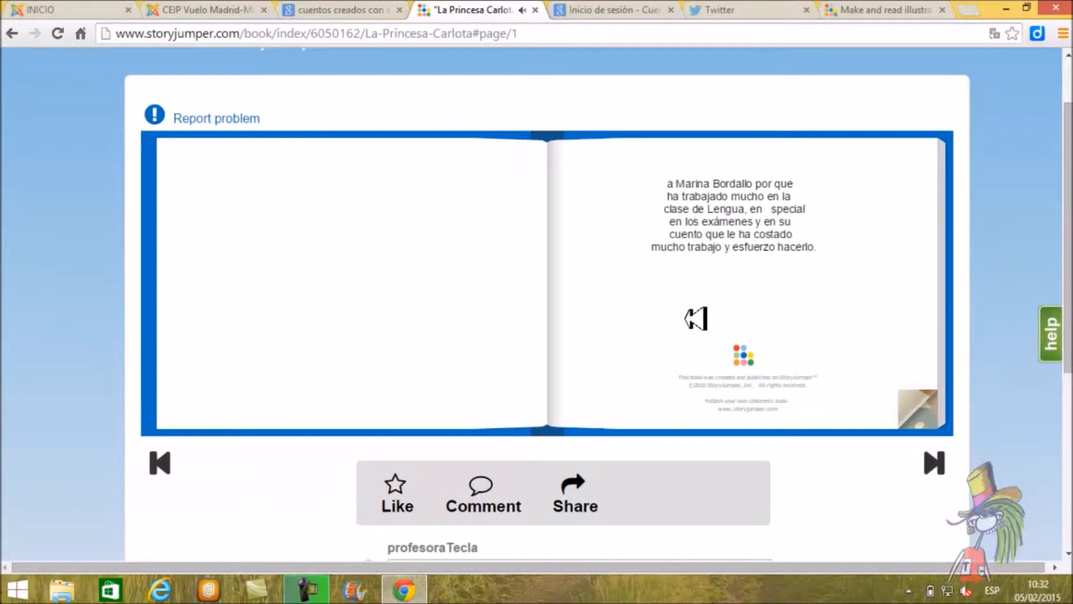
{"action": "left_click", "coordinate": [696, 319]}
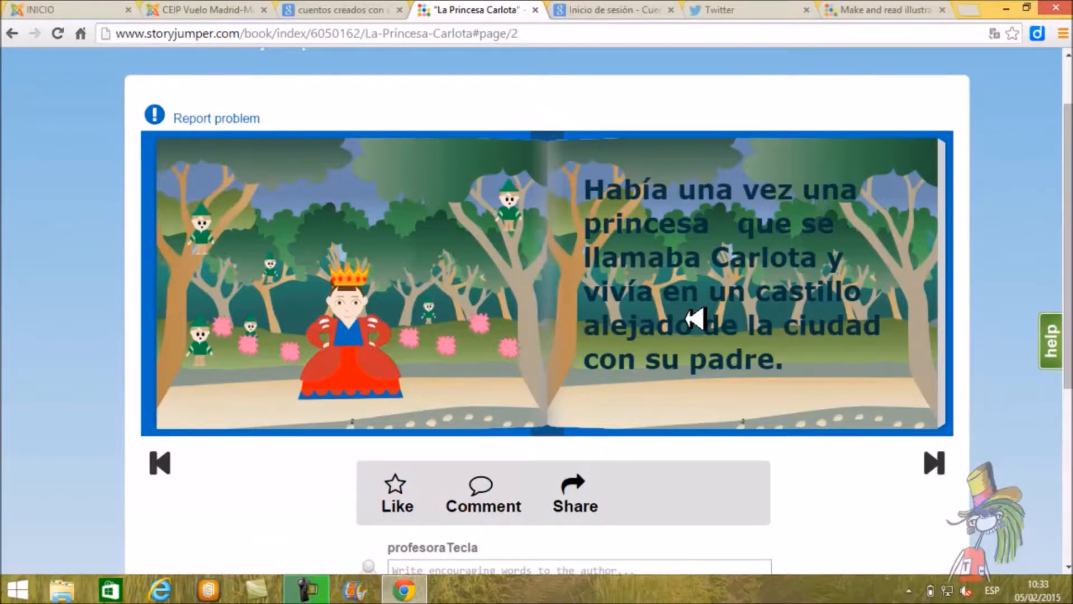
{"action": "left_click", "coordinate": [696, 318]}
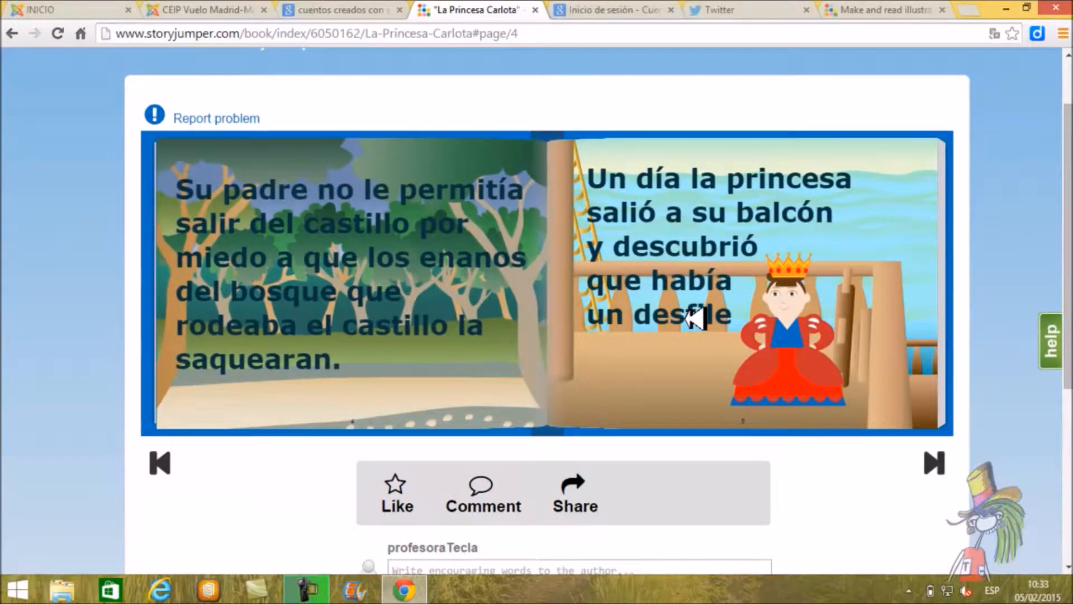
{"action": "left_click", "coordinate": [696, 318]}
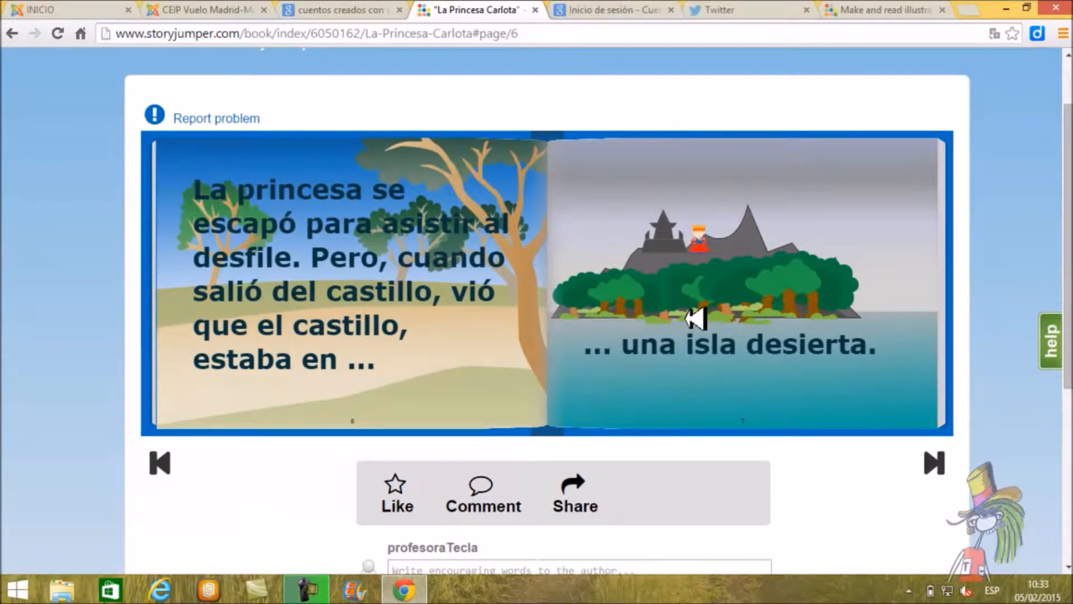
{"action": "left_click", "coordinate": [696, 318]}
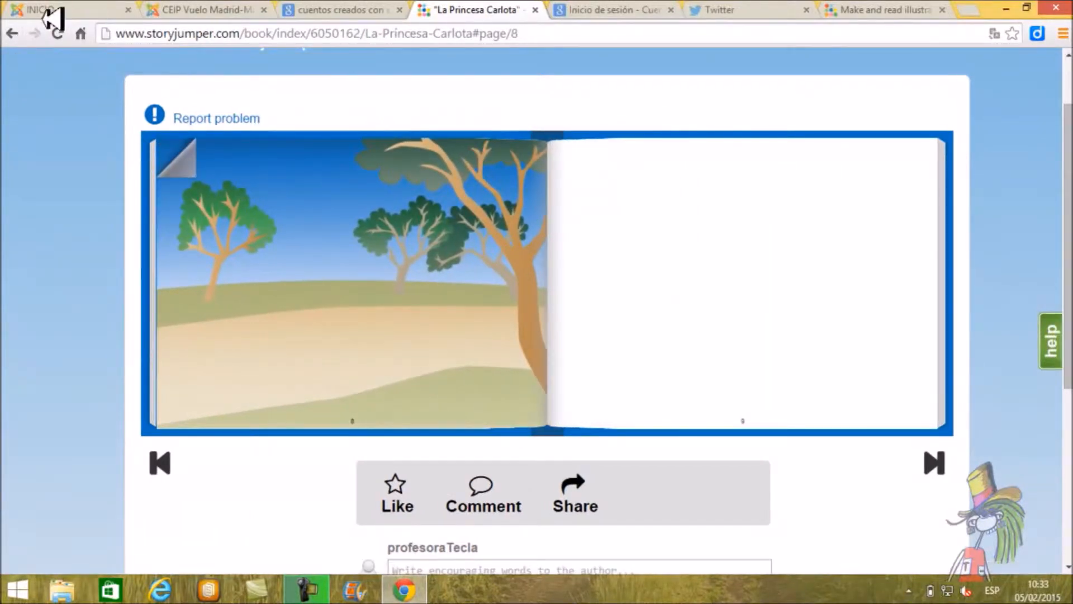
Step: Return to the blog post, open the sample book "La bruja de Hansel y Gretel" and read it through to pages 8-9
{"action": "left_click", "coordinate": [14, 32]}
{"action": "left_click", "coordinate": [16, 32]}
{"action": "left_click", "coordinate": [16, 33]}
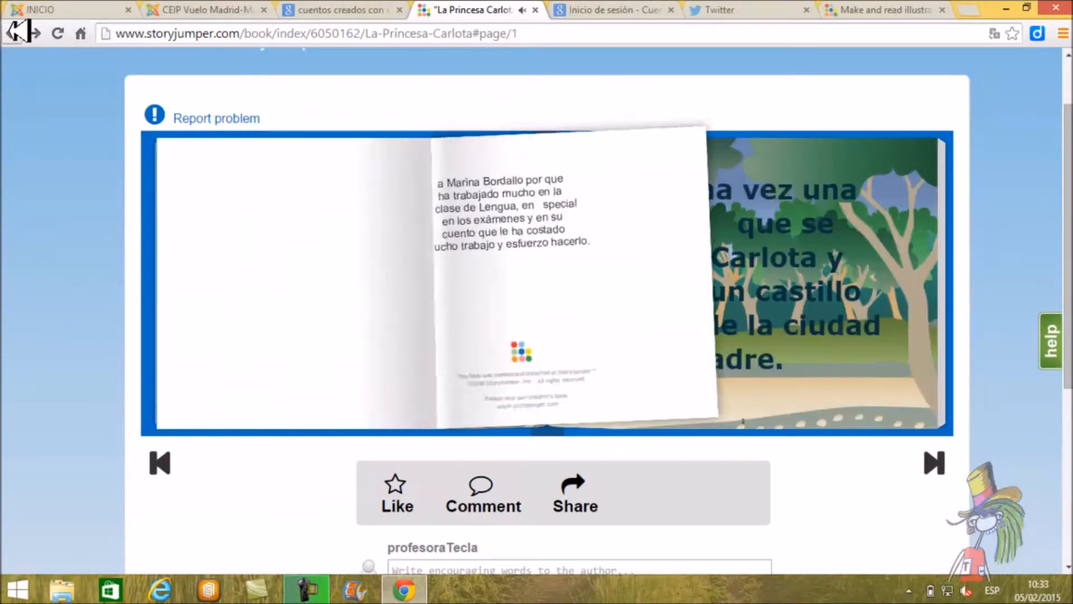
{"action": "left_click", "coordinate": [16, 33]}
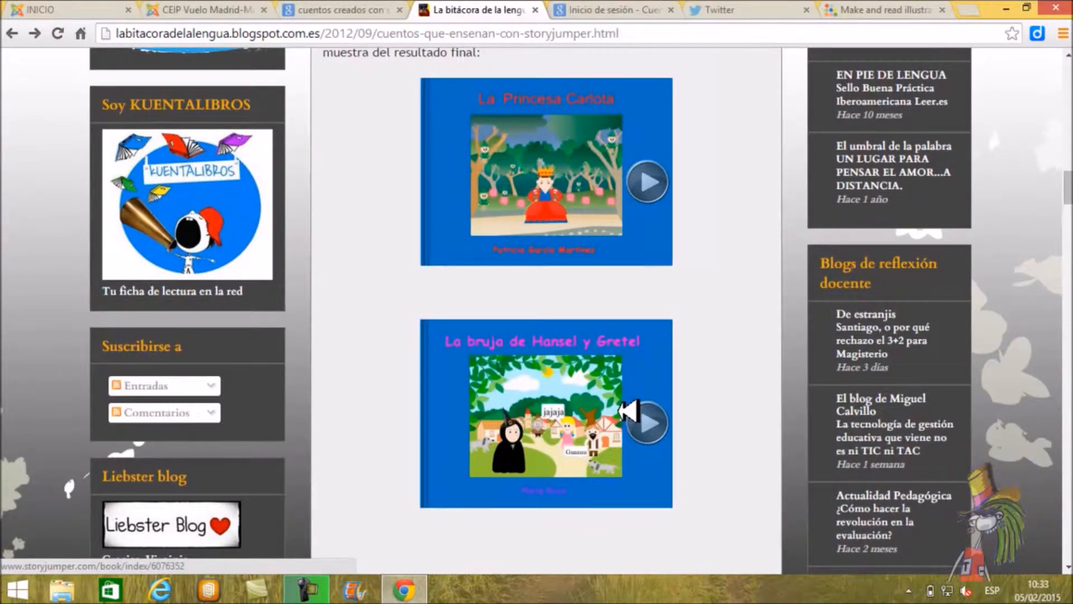
{"action": "left_click", "coordinate": [627, 408]}
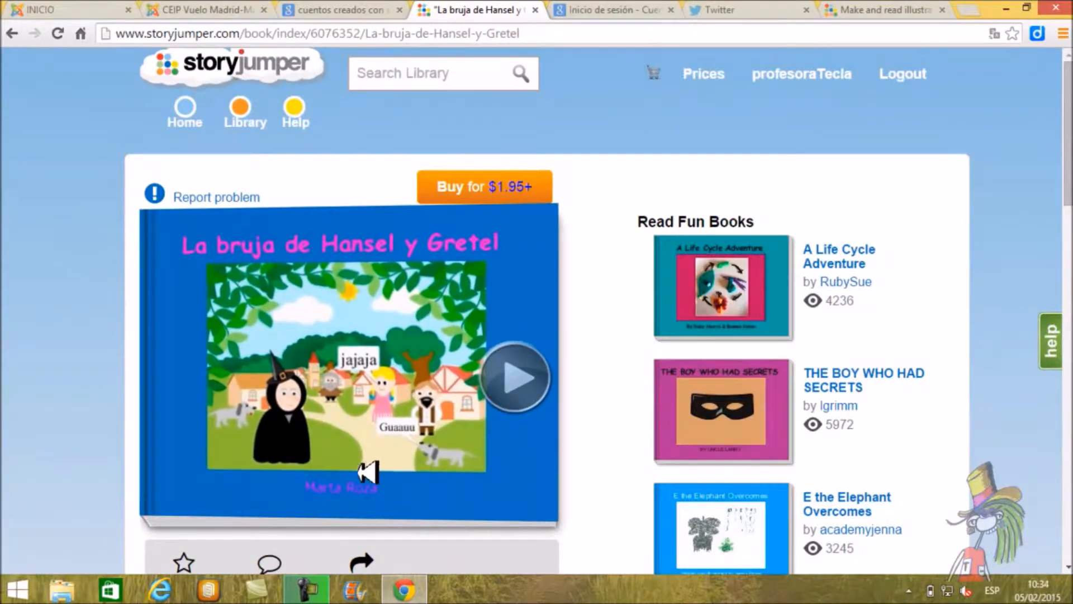
{"action": "left_click", "coordinate": [532, 378]}
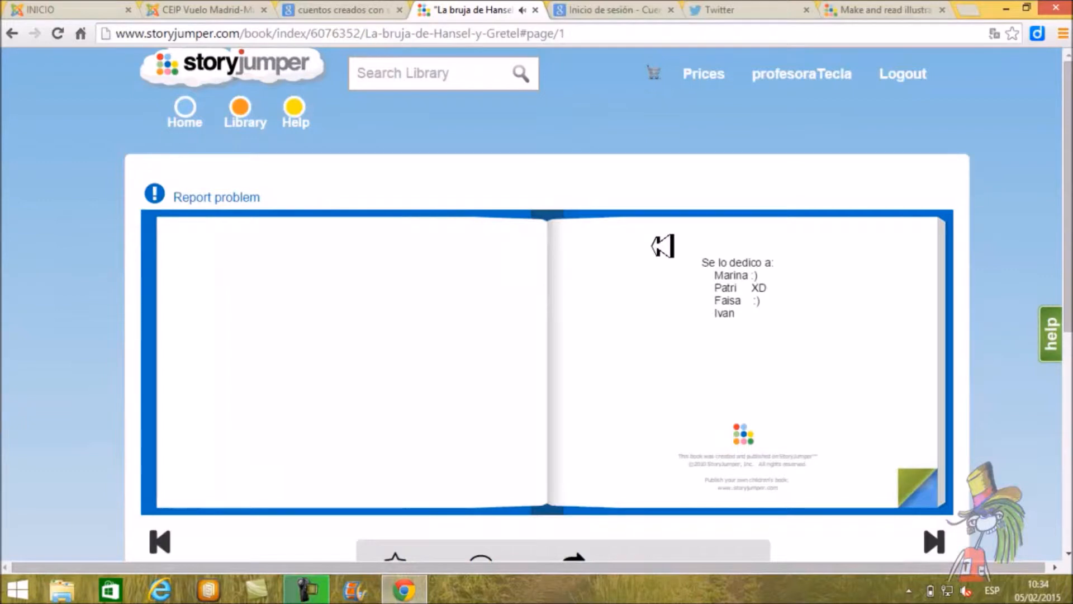
{"action": "left_click", "coordinate": [662, 246]}
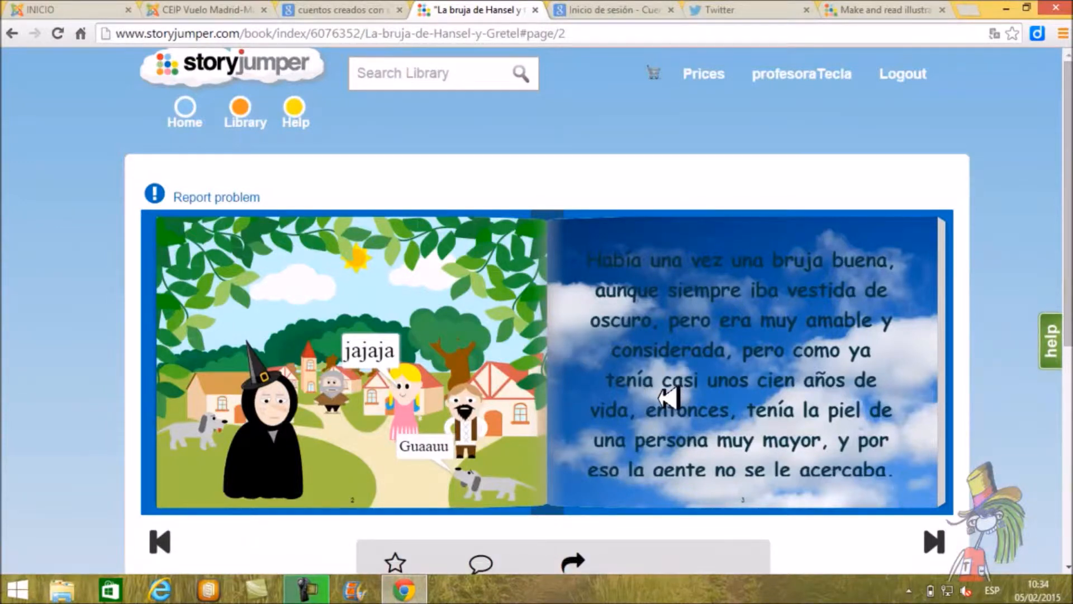
{"action": "left_click", "coordinate": [671, 396]}
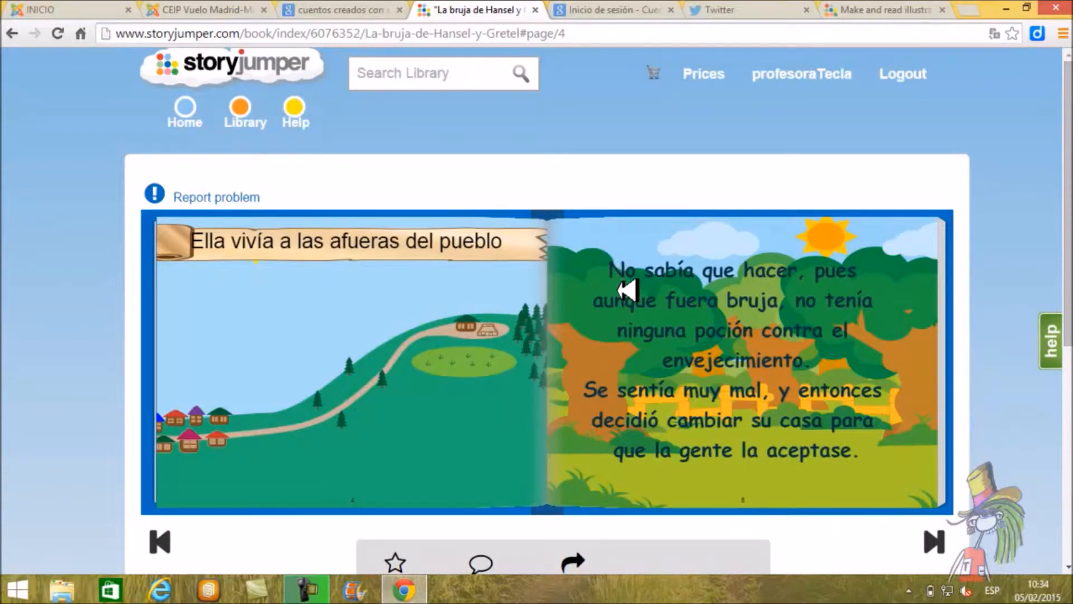
{"action": "left_click", "coordinate": [627, 290]}
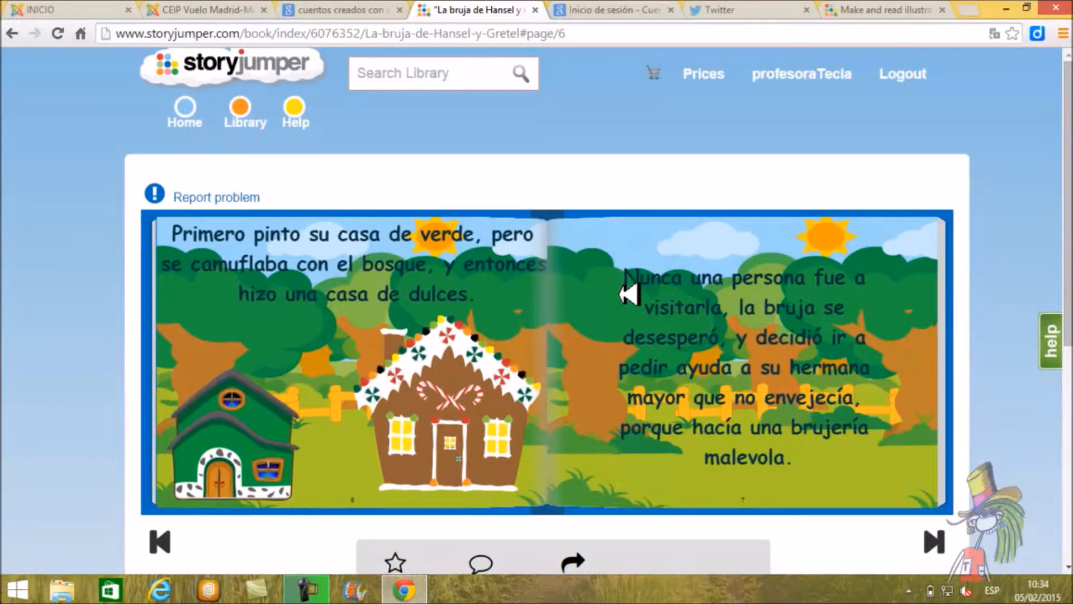
{"action": "left_click", "coordinate": [629, 294]}
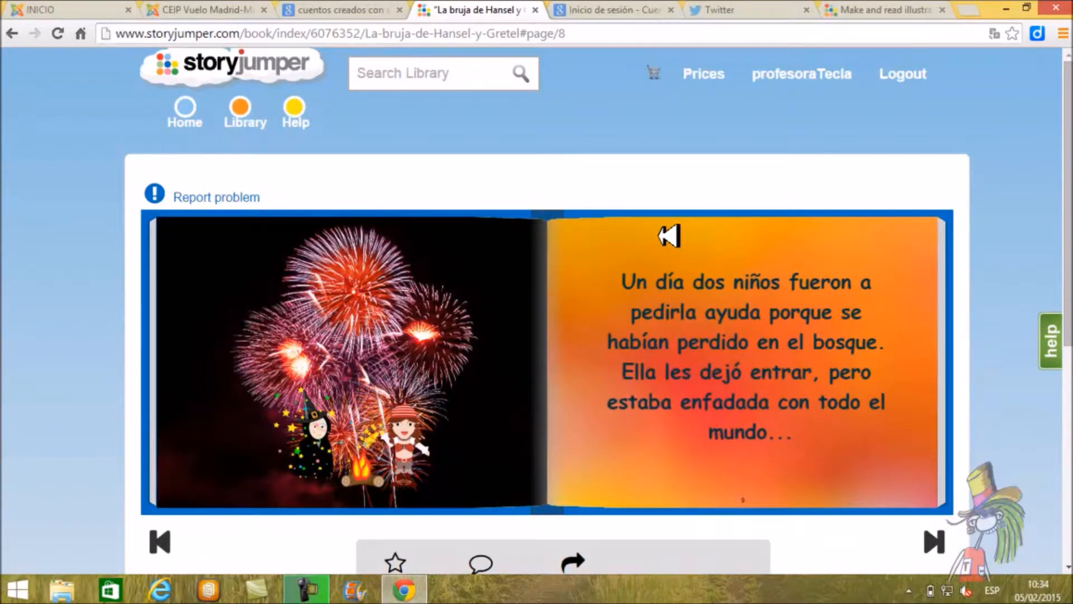
Step: Switch back to the new book's editor and examine the book cover, the dedication page, and pages 2 and 3
{"action": "left_click", "coordinate": [887, 8]}
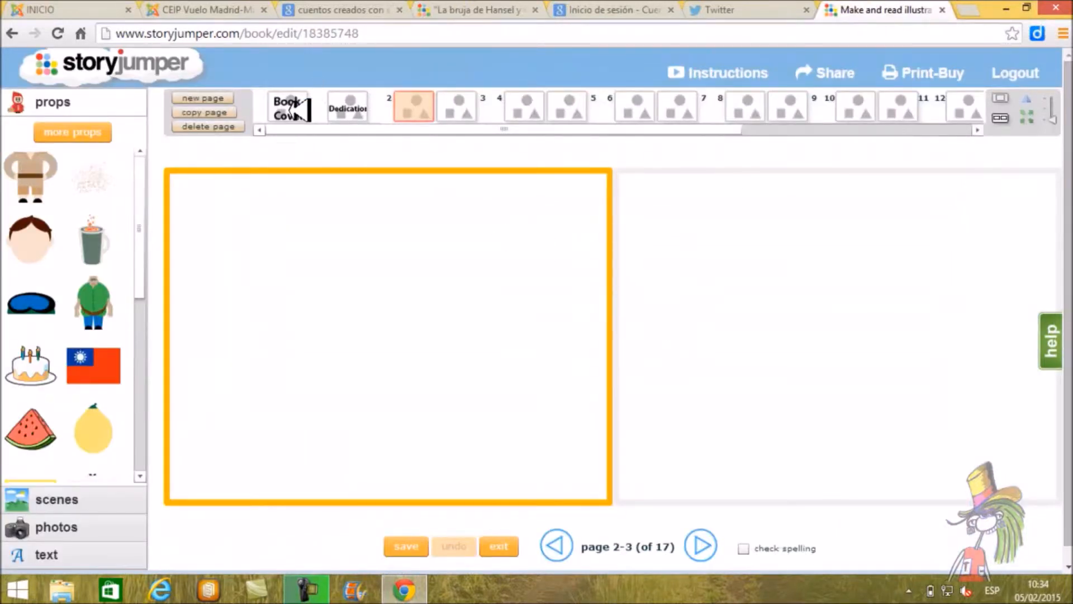
{"action": "left_click_drag", "start_coordinate": [714, 128], "coordinate": [608, 149]}
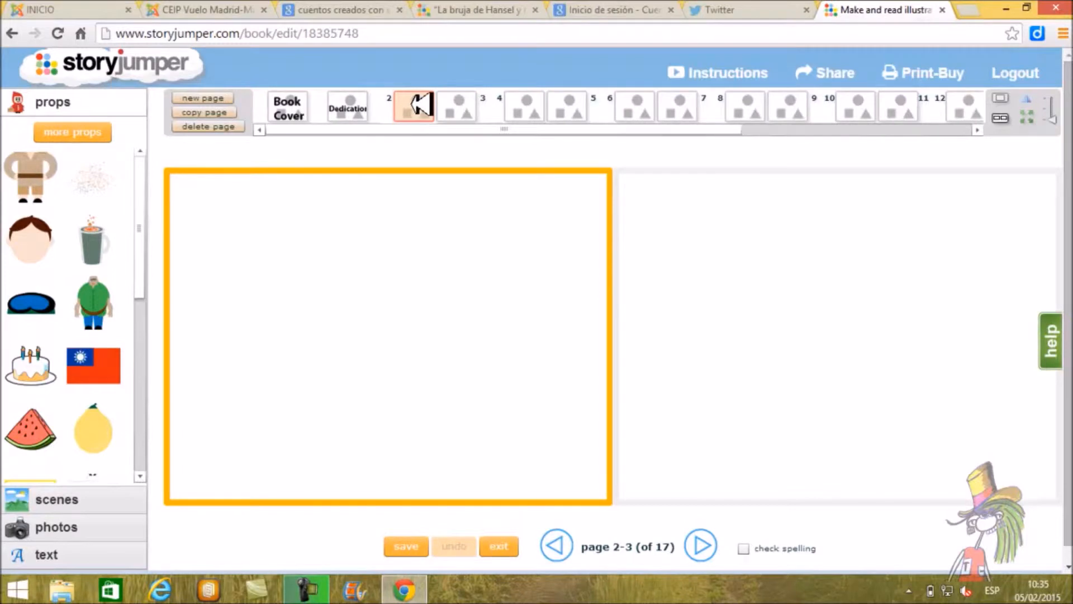
{"action": "left_click", "coordinate": [304, 101]}
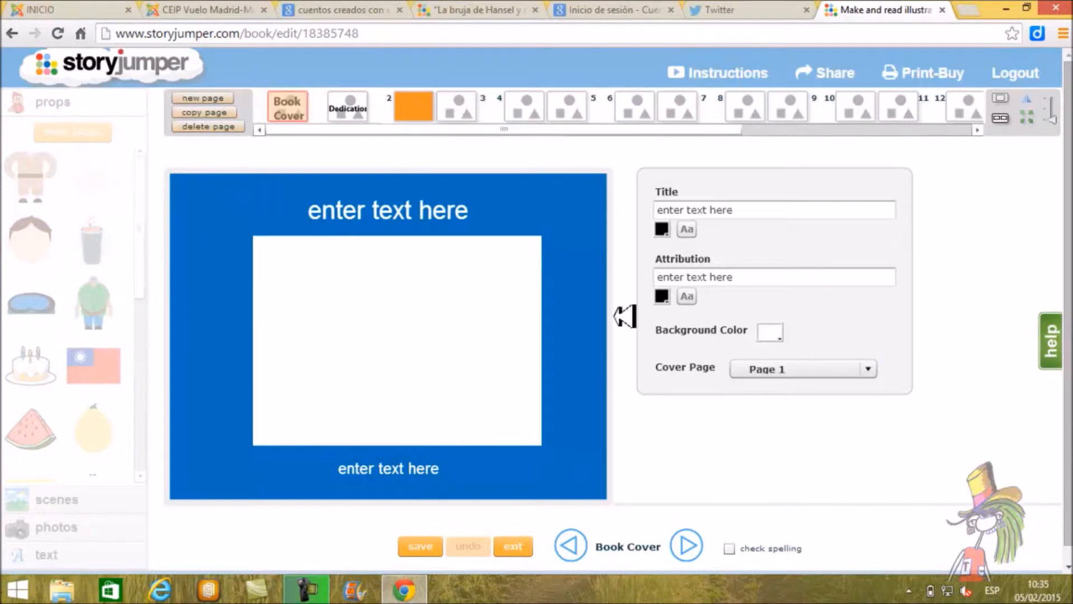
{"action": "left_click", "coordinate": [366, 115]}
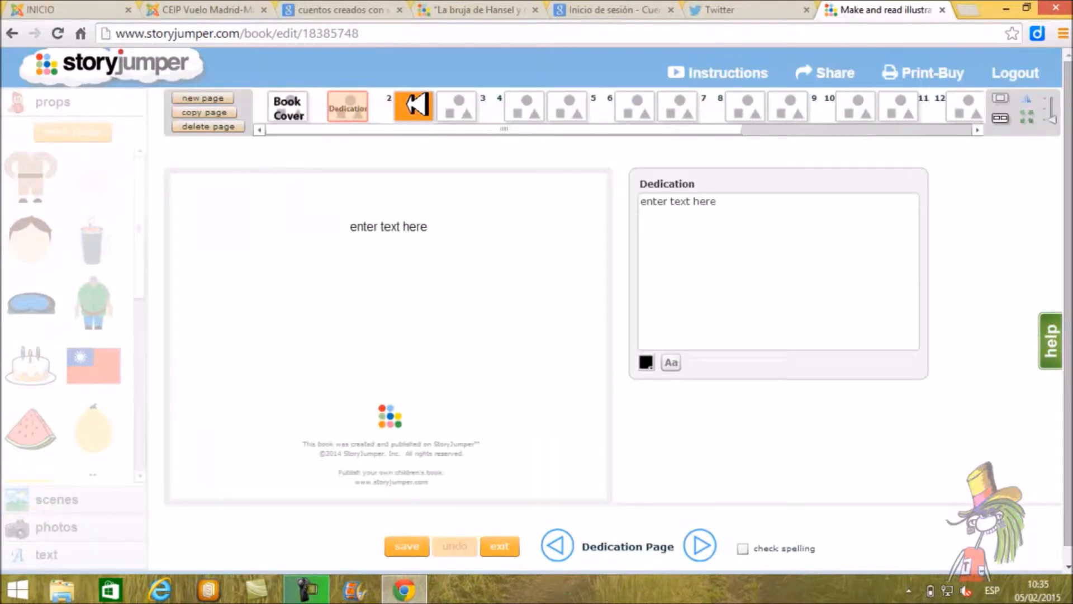
{"action": "left_click", "coordinate": [417, 105]}
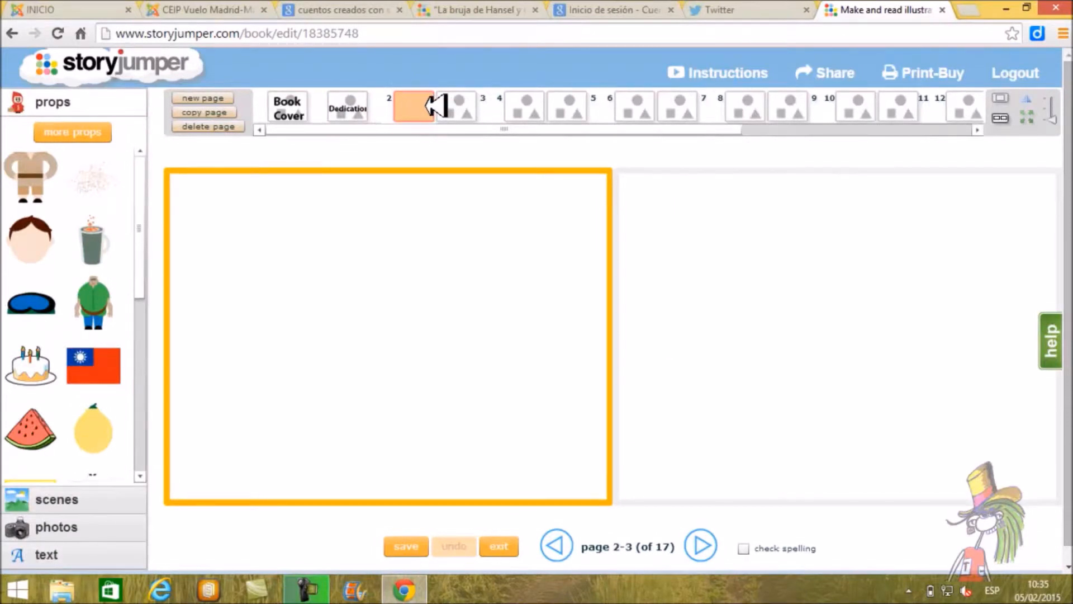
{"action": "left_click", "coordinate": [473, 104]}
{"action": "left_click_drag", "start_coordinate": [645, 129], "coordinate": [511, 119]}
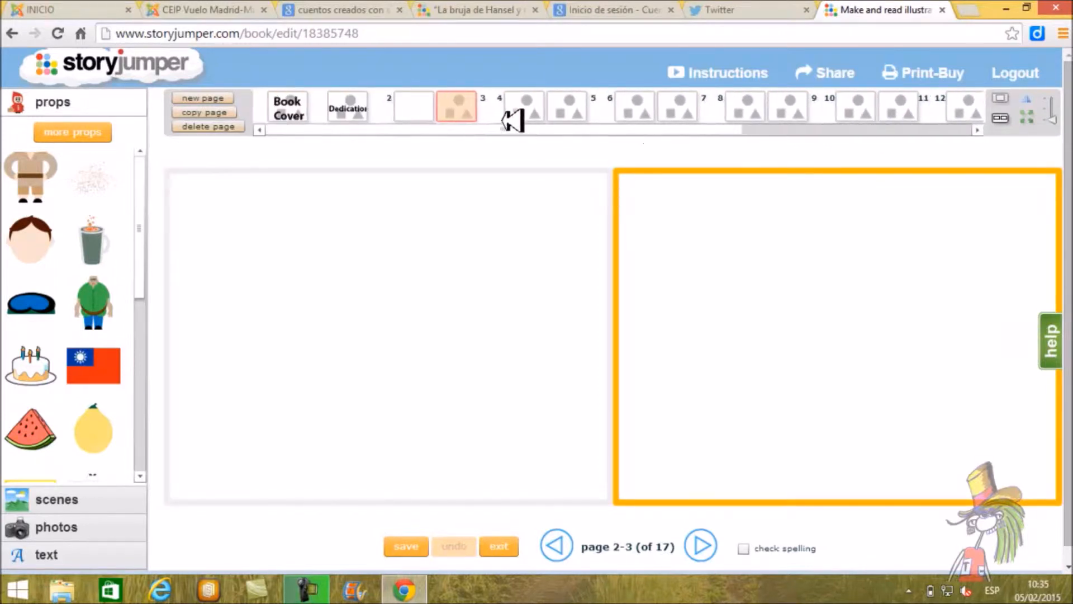
{"action": "left_click", "coordinate": [423, 105]}
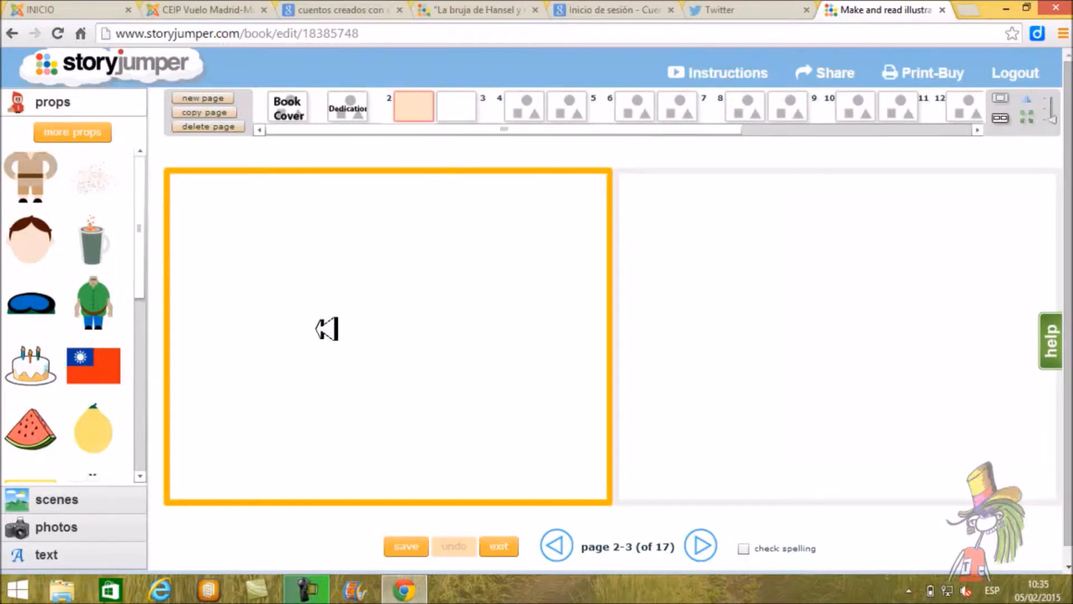
{"action": "left_click", "coordinate": [461, 112]}
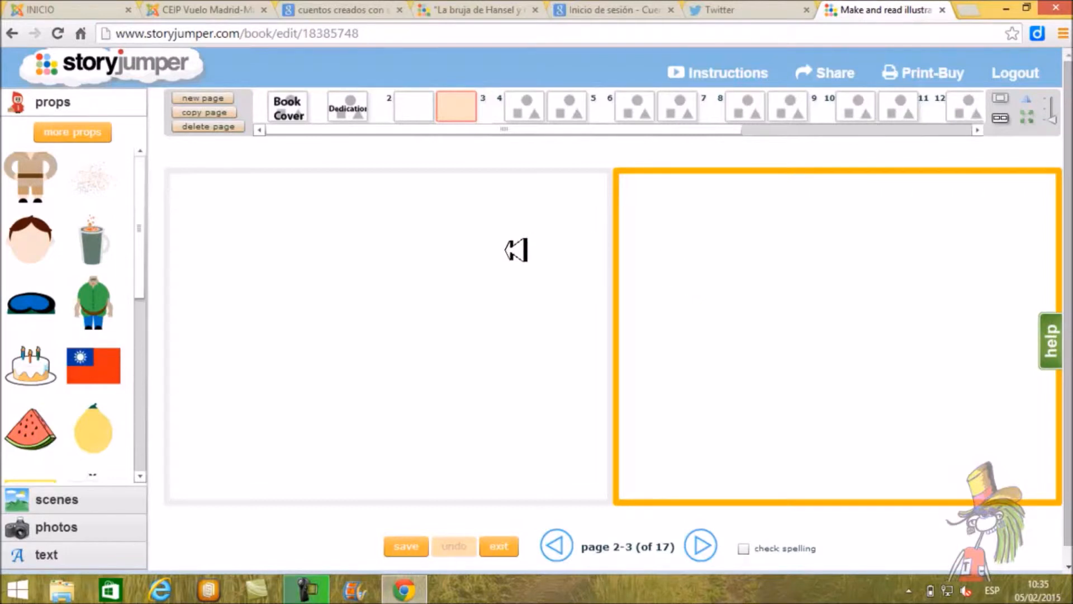
Step: Delete page 2 and page 3 of the book, and add one new blank page
{"action": "left_click", "coordinate": [553, 244]}
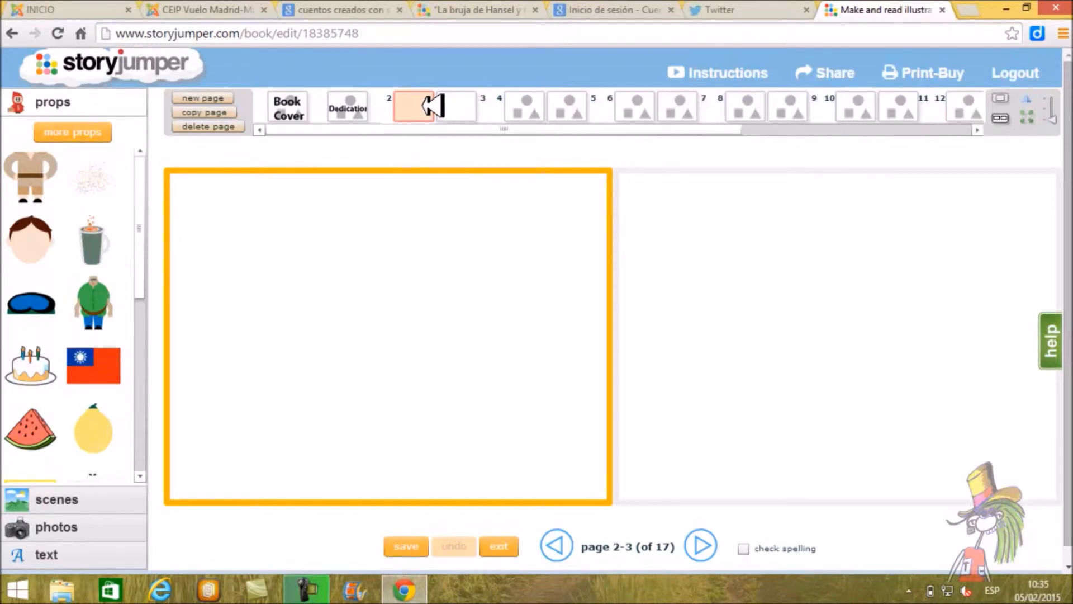
{"action": "left_click", "coordinate": [235, 126]}
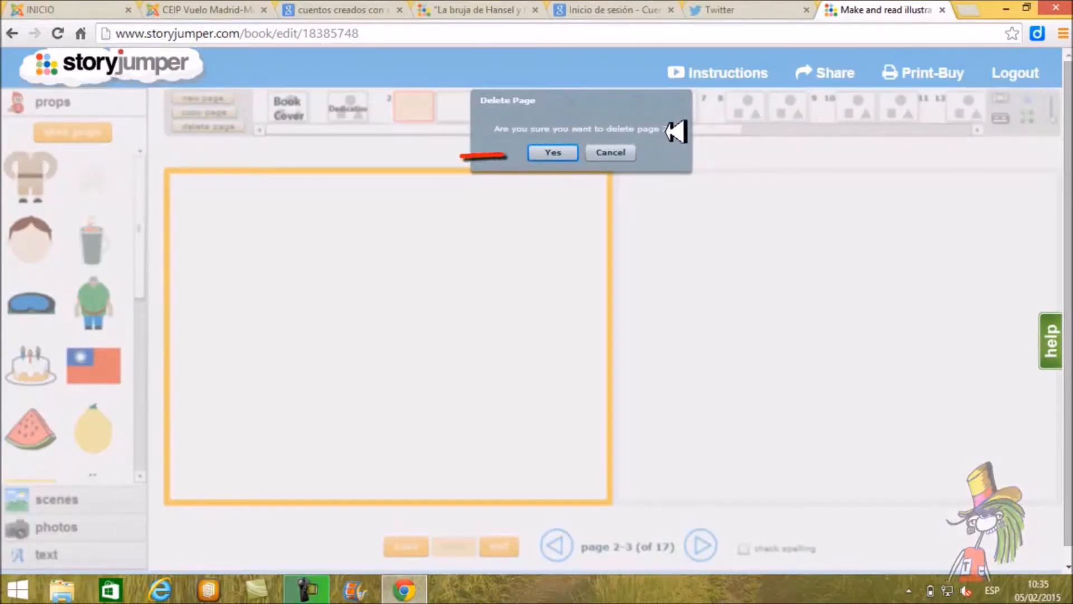
{"action": "left_click", "coordinate": [561, 152]}
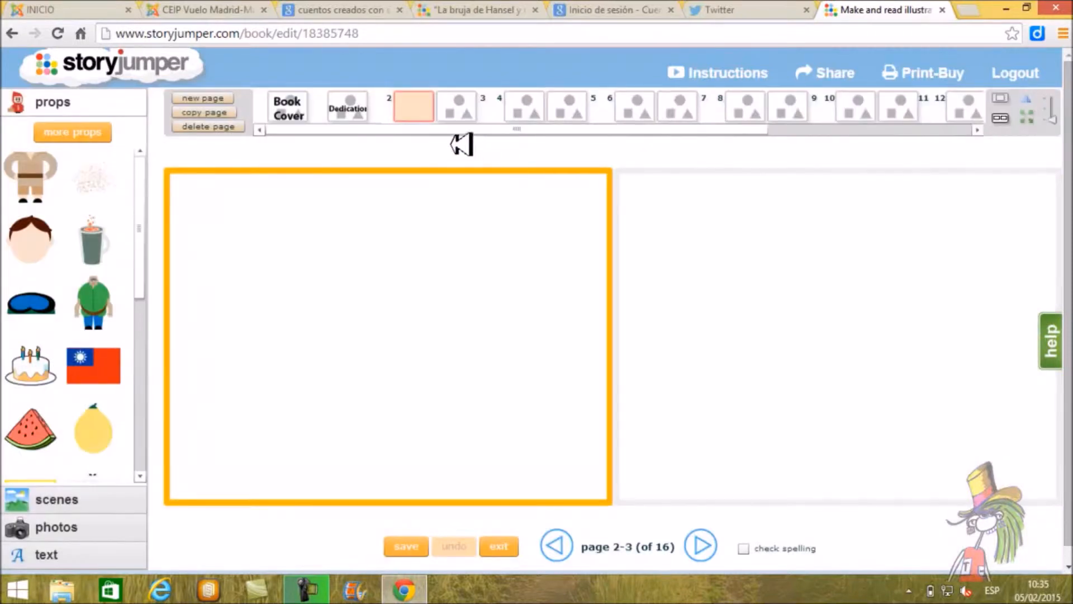
{"action": "left_click", "coordinate": [458, 109]}
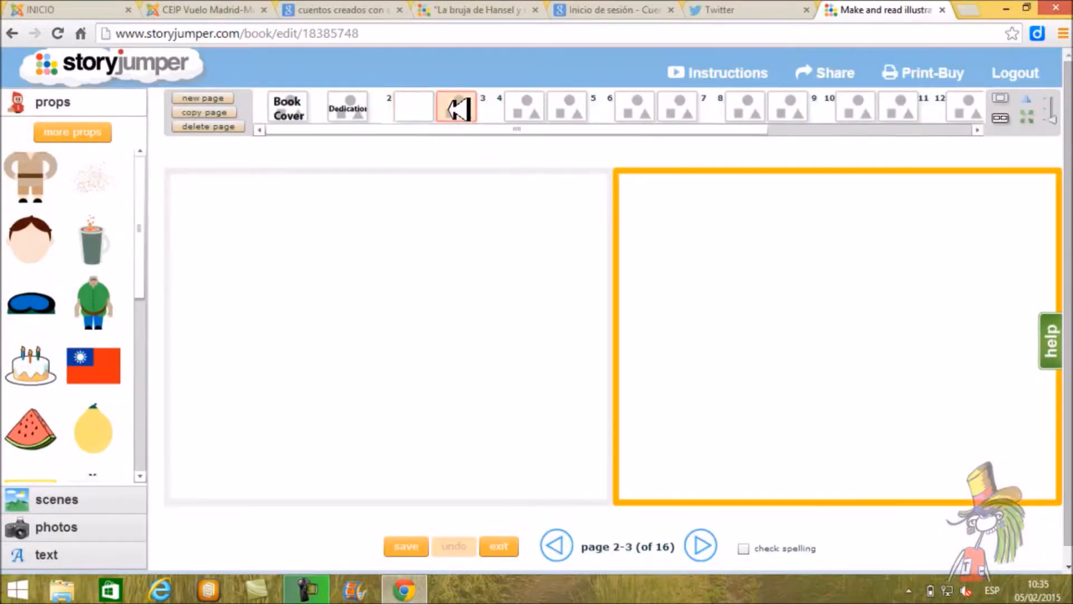
{"action": "left_click", "coordinate": [223, 126]}
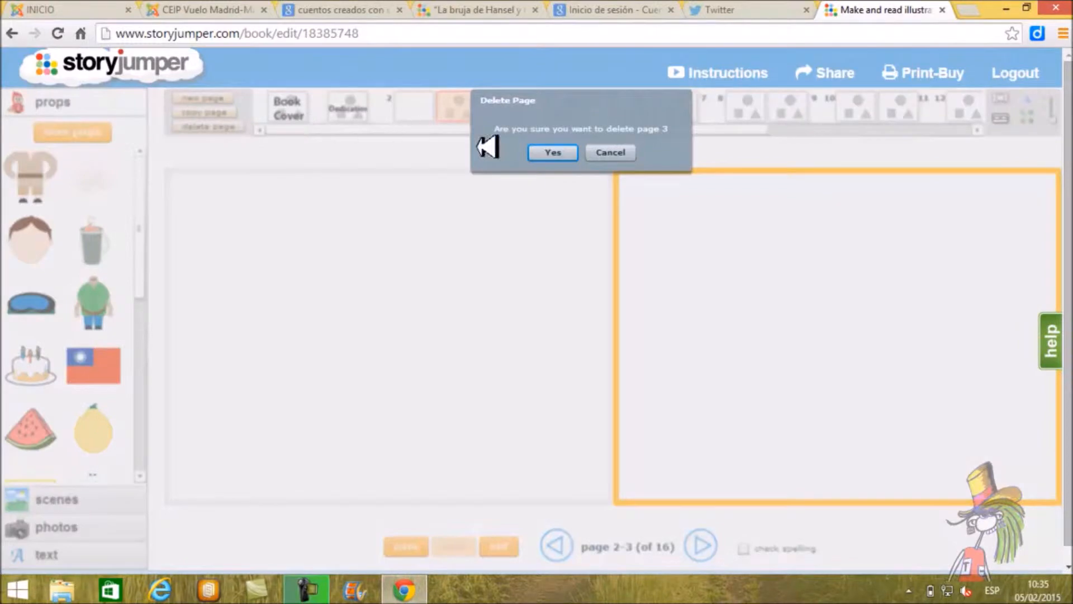
{"action": "left_click", "coordinate": [551, 152]}
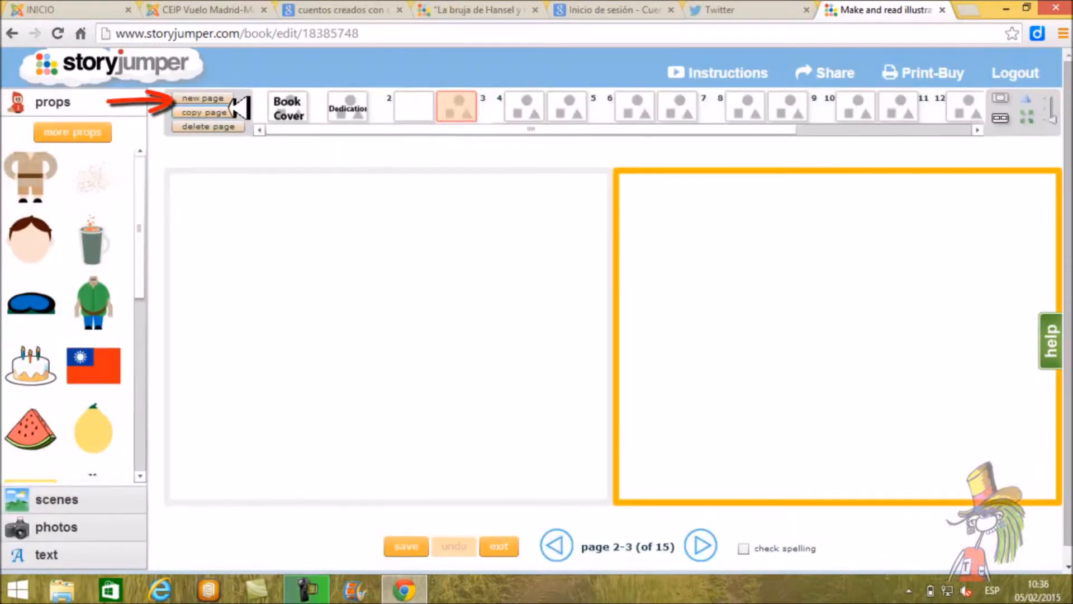
{"action": "left_click", "coordinate": [226, 99]}
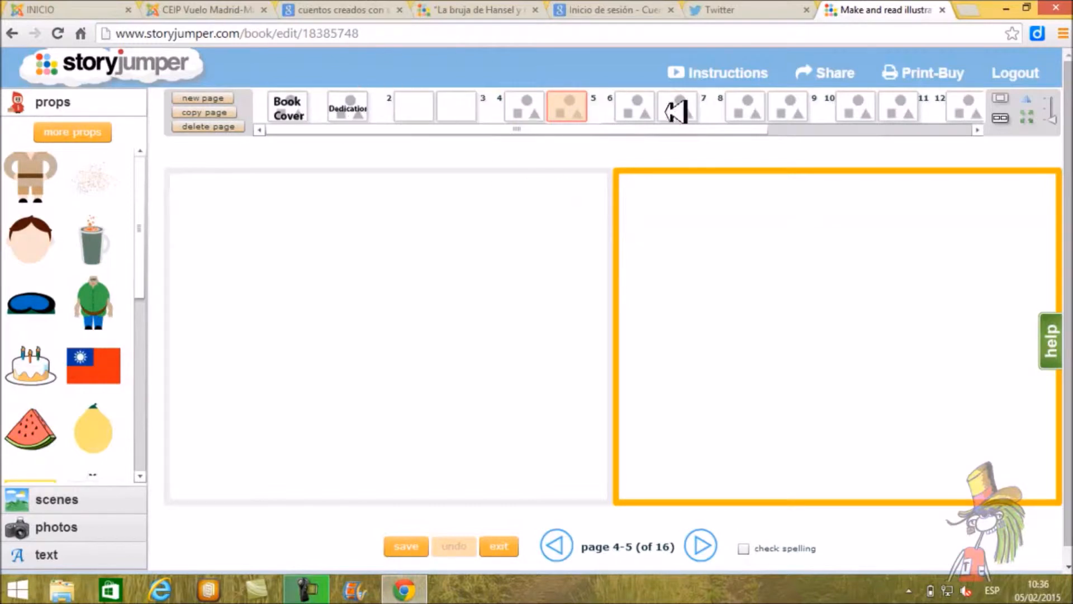
Step: Look through the book's page thumbnails to the end and view the back cover
{"action": "left_click_drag", "start_coordinate": [716, 128], "coordinate": [417, 108]}
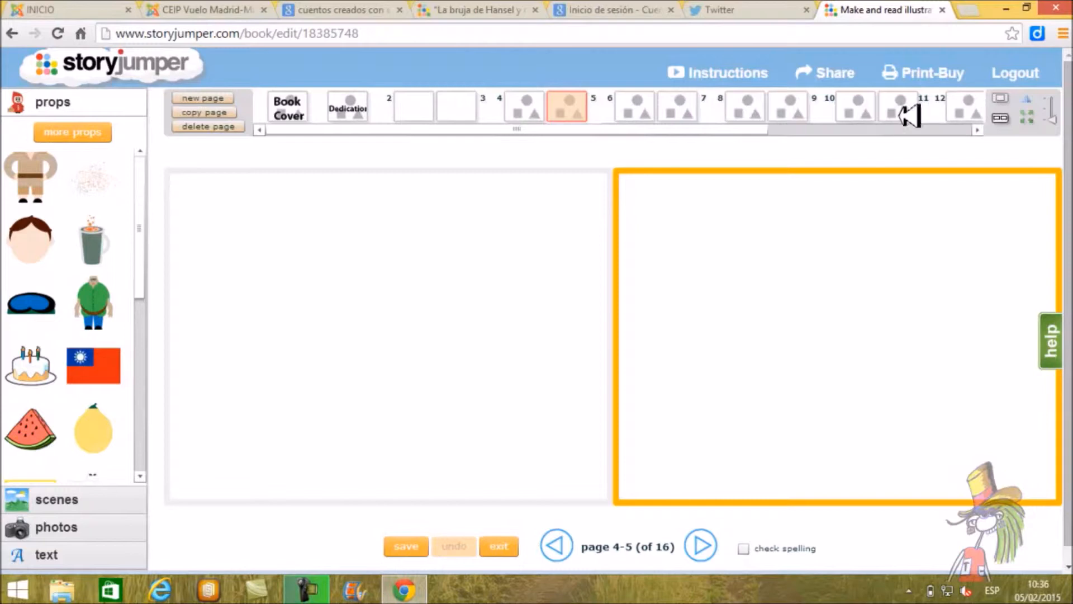
{"action": "left_click_drag", "start_coordinate": [758, 127], "coordinate": [964, 125]}
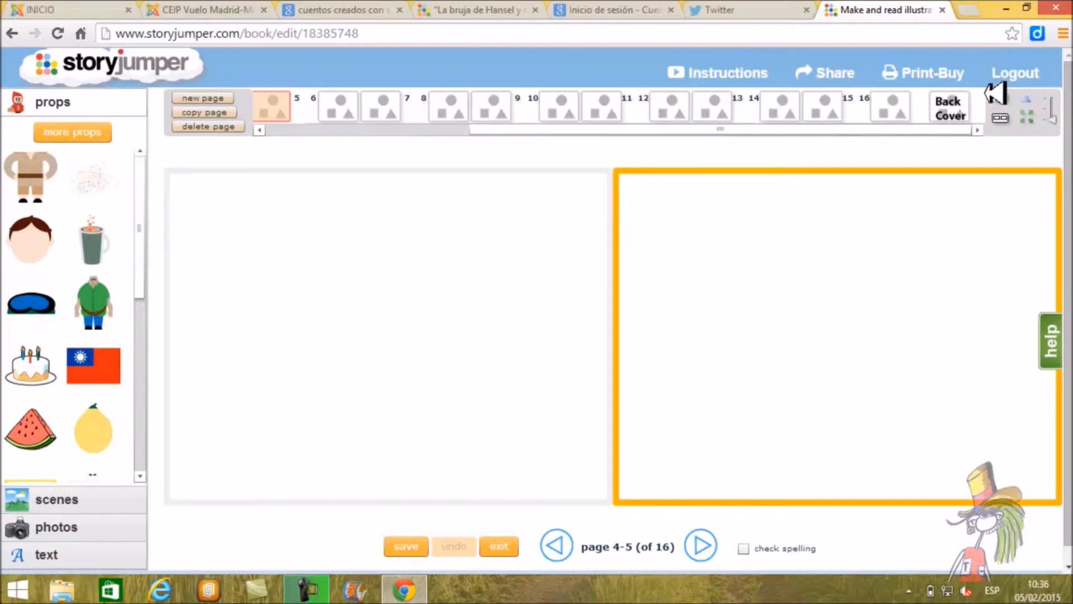
{"action": "left_click", "coordinate": [954, 108]}
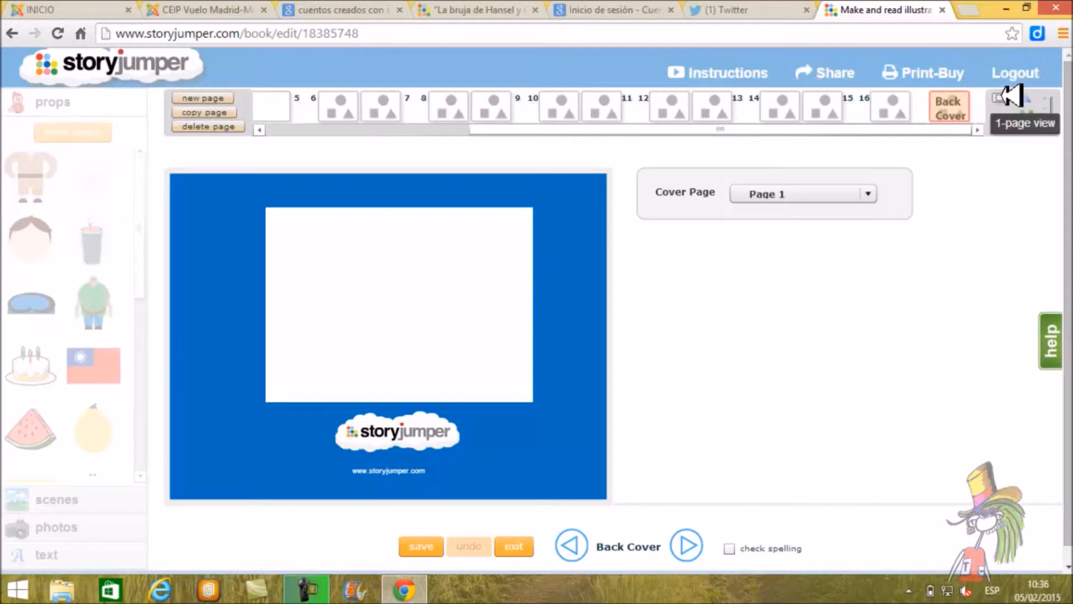
Step: View the book in the one-page layout, and return to the two-page layout
{"action": "left_click", "coordinate": [1006, 98]}
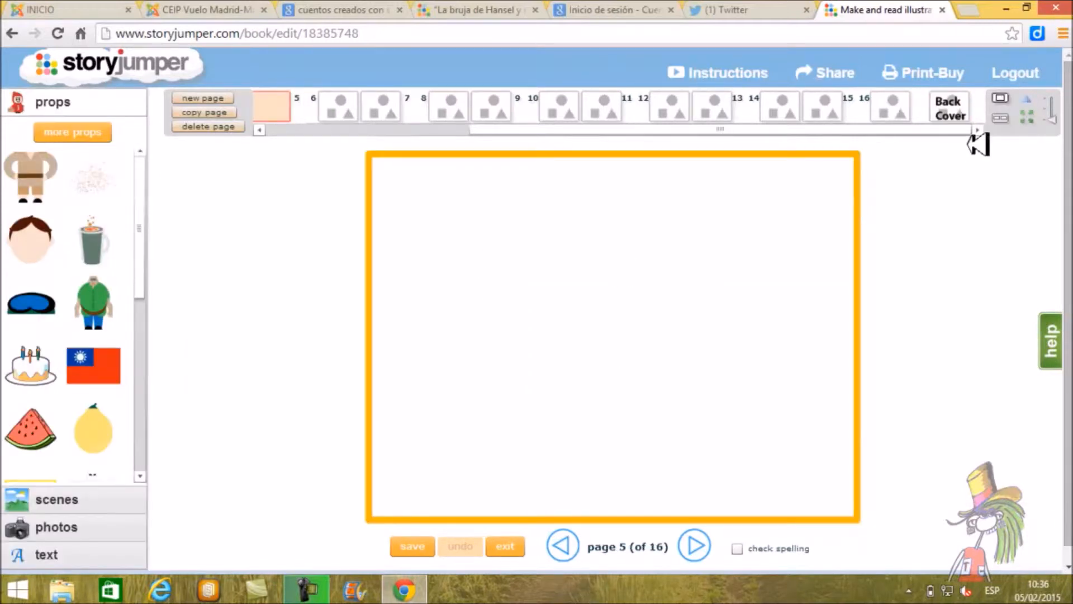
{"action": "left_click", "coordinate": [1000, 118]}
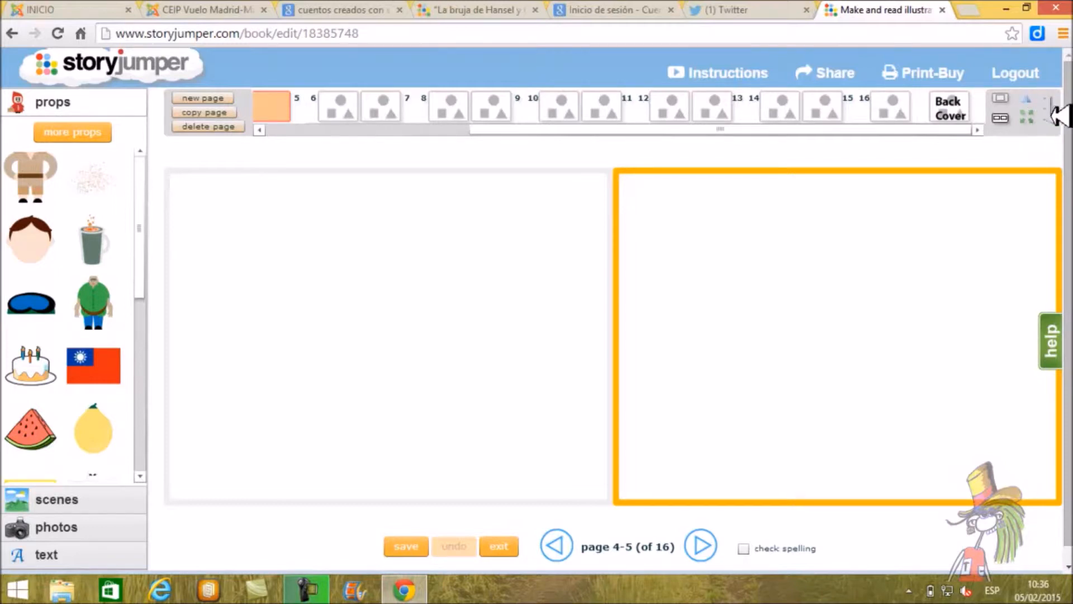
{"action": "left_click_drag", "start_coordinate": [1053, 119], "coordinate": [1053, 123]}
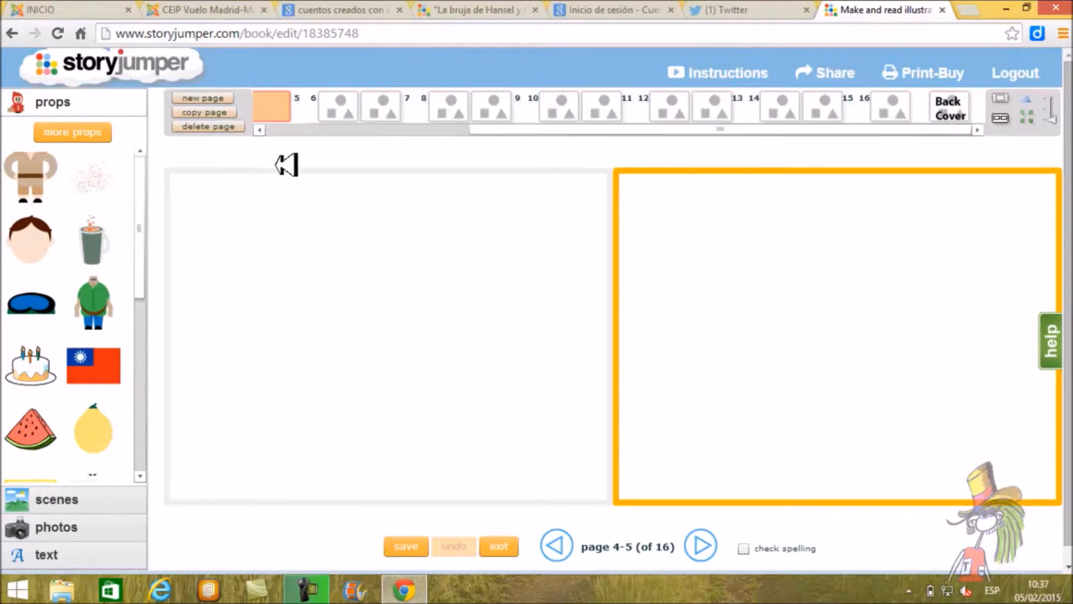
Step: Select page 2 for editing and browse both result pages of the Pirates theme in the scene library
{"action": "left_click", "coordinate": [386, 217]}
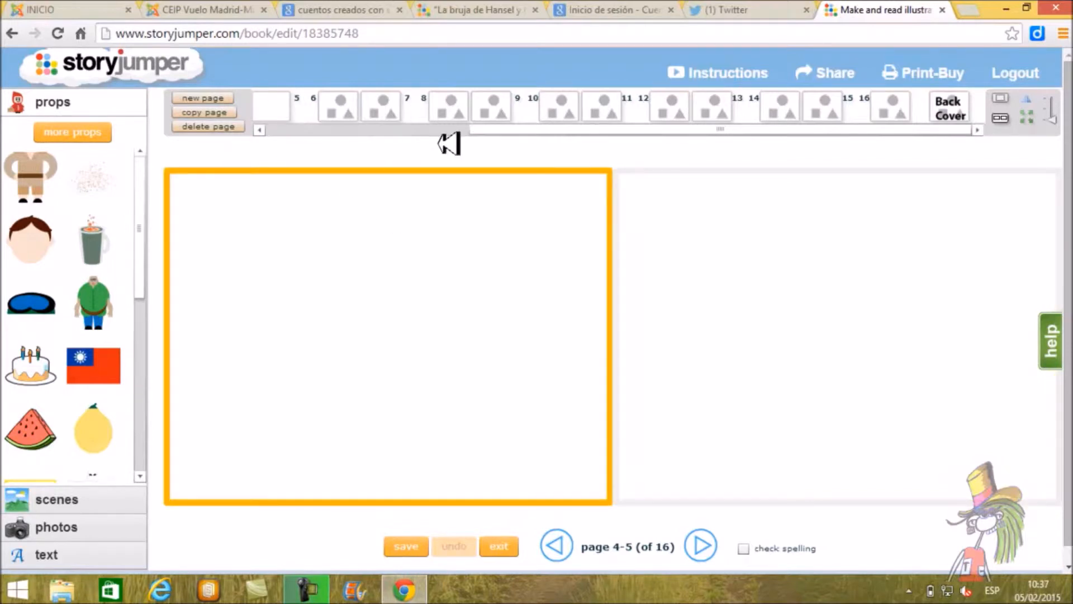
{"action": "left_click_drag", "start_coordinate": [537, 132], "coordinate": [328, 132]}
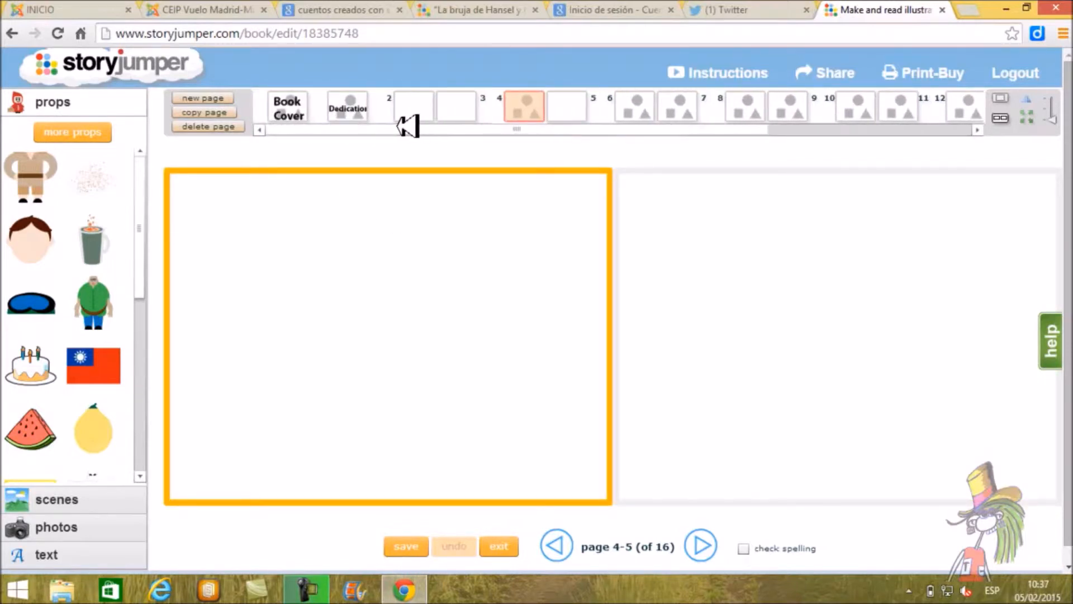
{"action": "left_click", "coordinate": [424, 107]}
{"action": "left_click", "coordinate": [459, 109]}
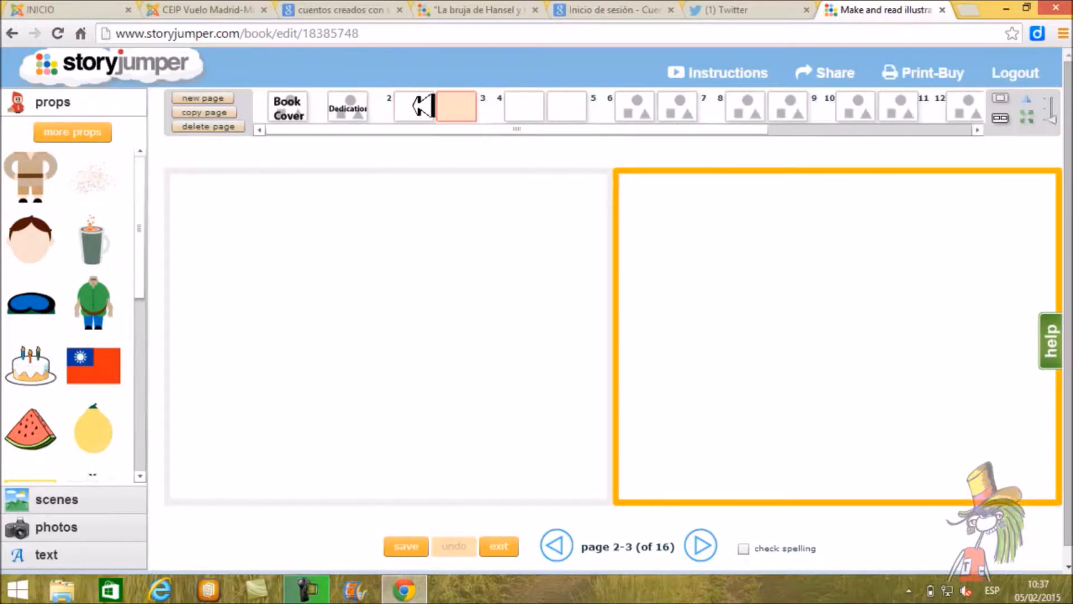
{"action": "left_click", "coordinate": [422, 106]}
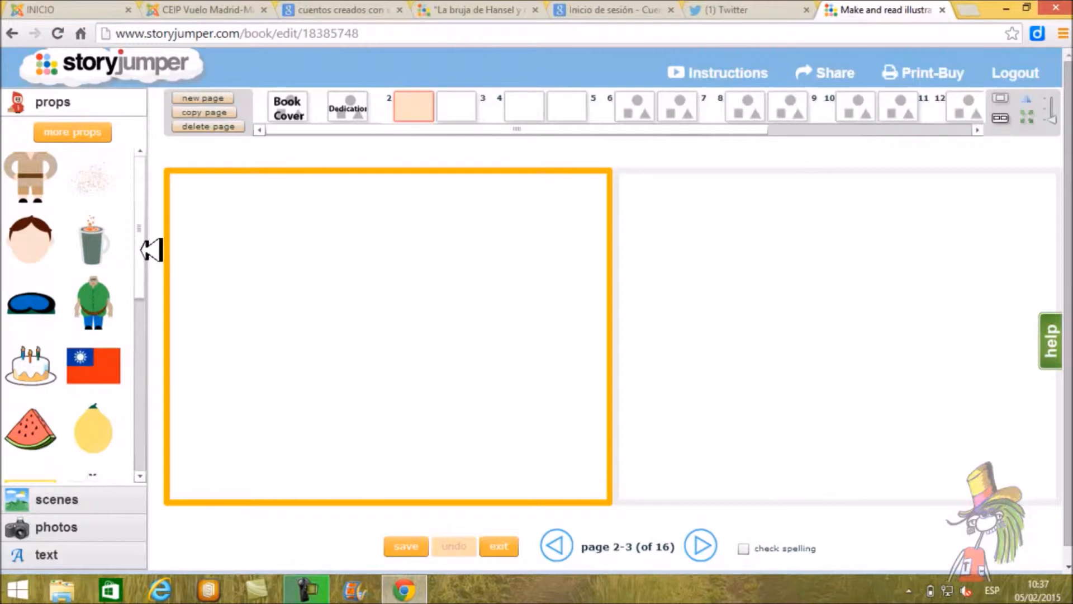
{"action": "left_click", "coordinate": [67, 498]}
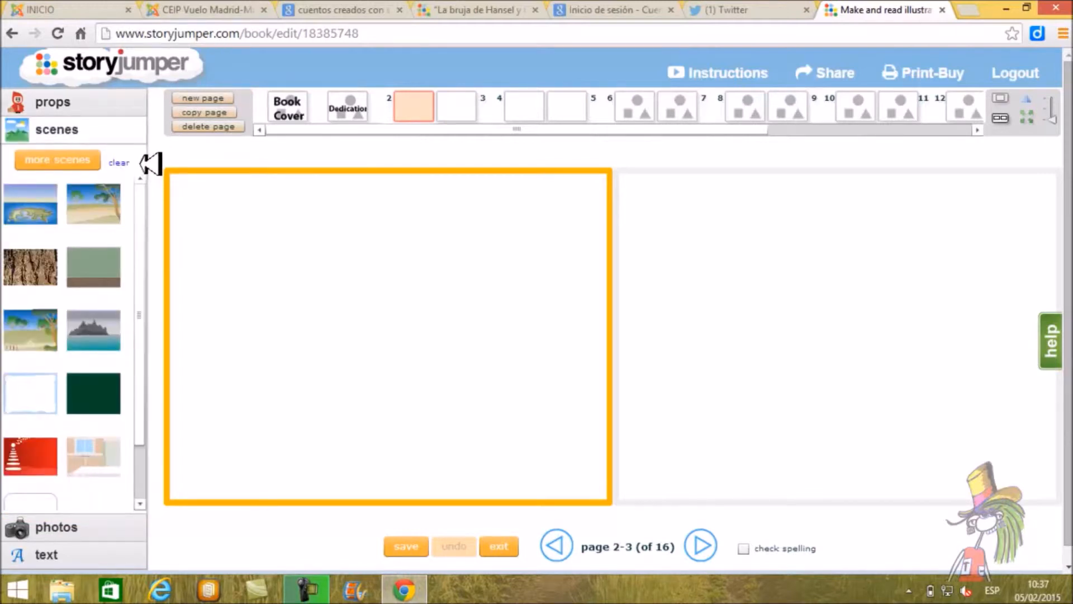
{"action": "left_click_drag", "start_coordinate": [142, 247], "coordinate": [143, 287]}
{"action": "left_click", "coordinate": [49, 457]}
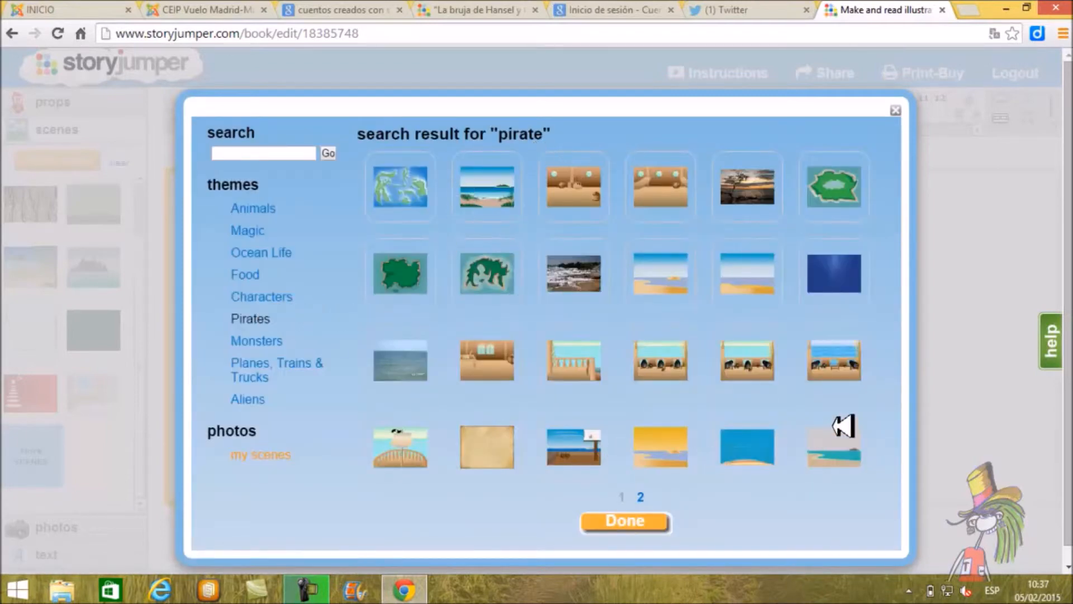
{"action": "left_click", "coordinate": [640, 496]}
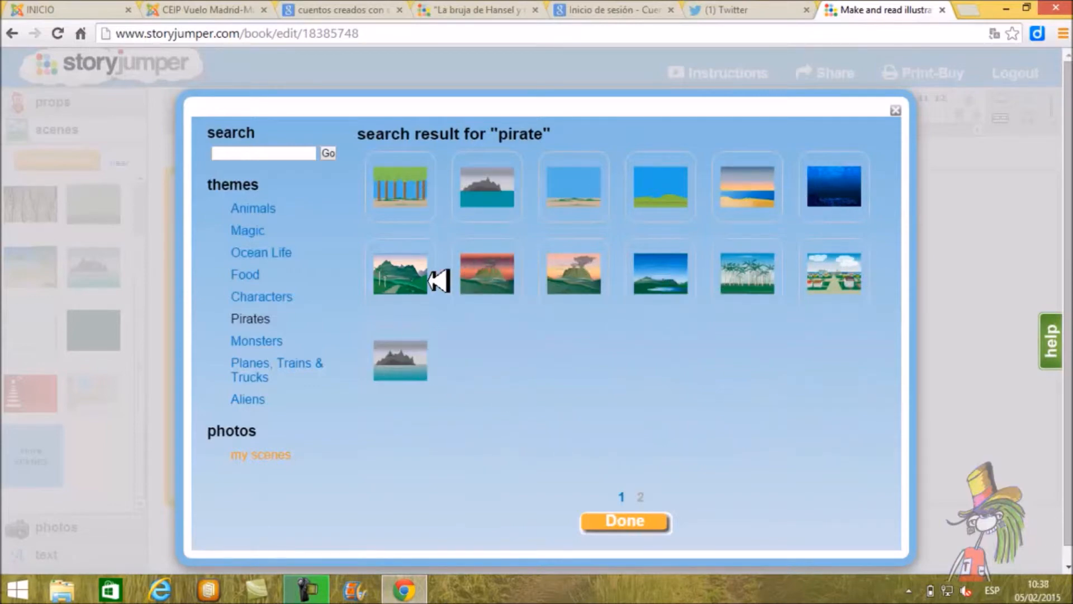
{"action": "left_click", "coordinate": [624, 496]}
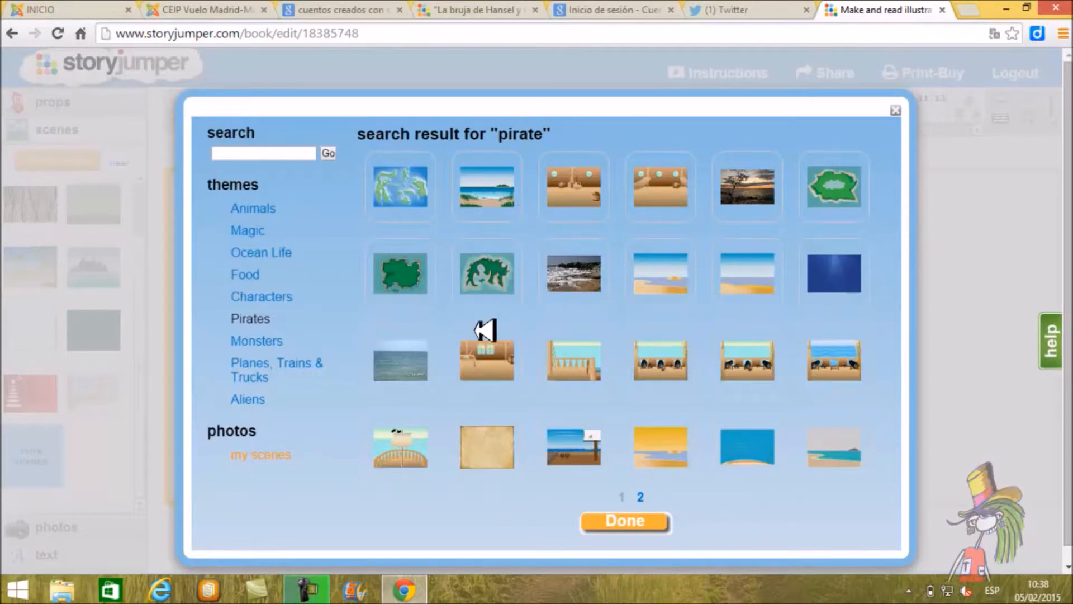
Step: Add the crowsnest pirate ship scene to the available scenes and apply it as the background of page 2
{"action": "left_click", "coordinate": [410, 452]}
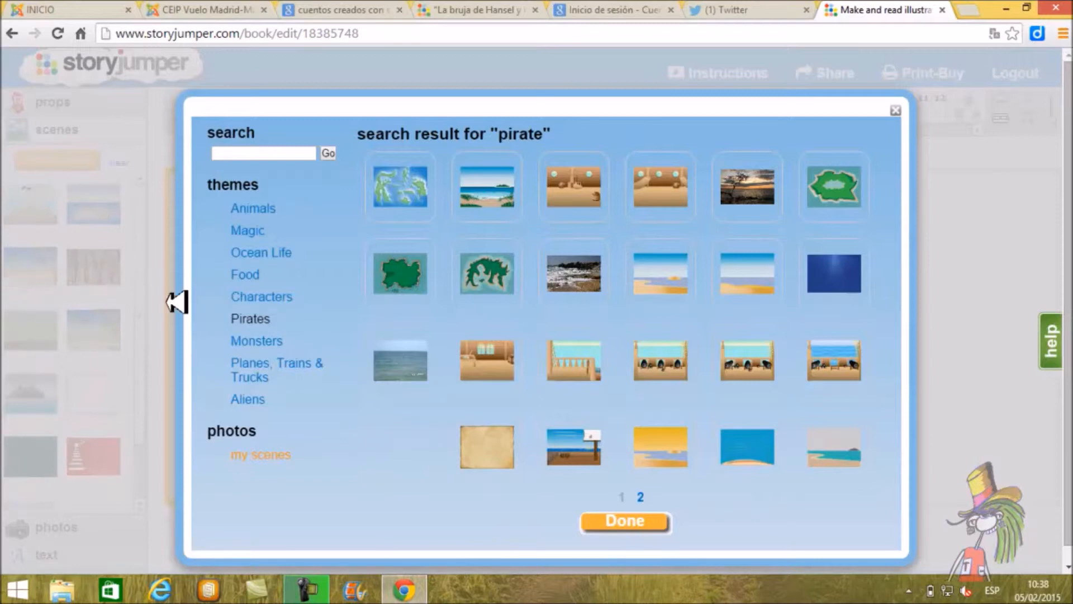
{"action": "left_click", "coordinate": [896, 110]}
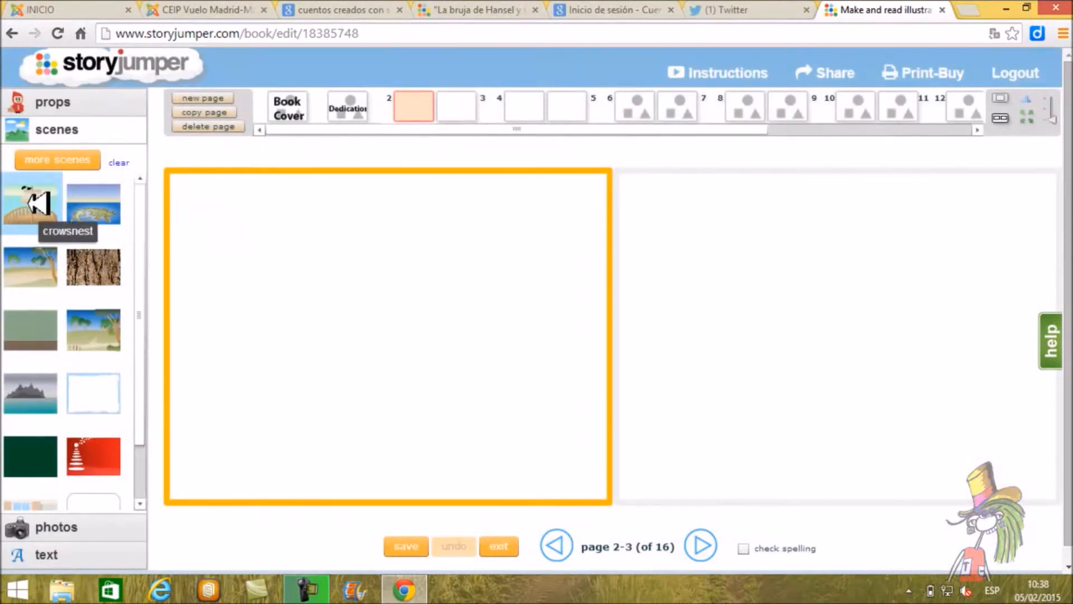
{"action": "left_click", "coordinate": [39, 204]}
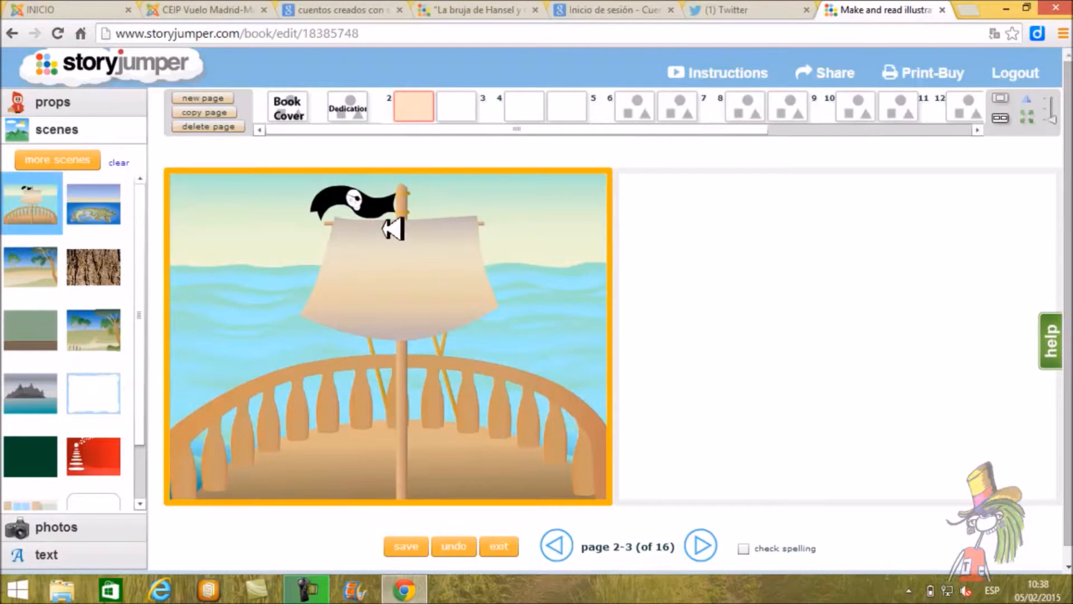
Step: Check the my scenes photo section of the scene library and close the library
{"action": "scroll", "coordinate": [139, 274], "scroll_direction": "down", "scroll_amount": 1}
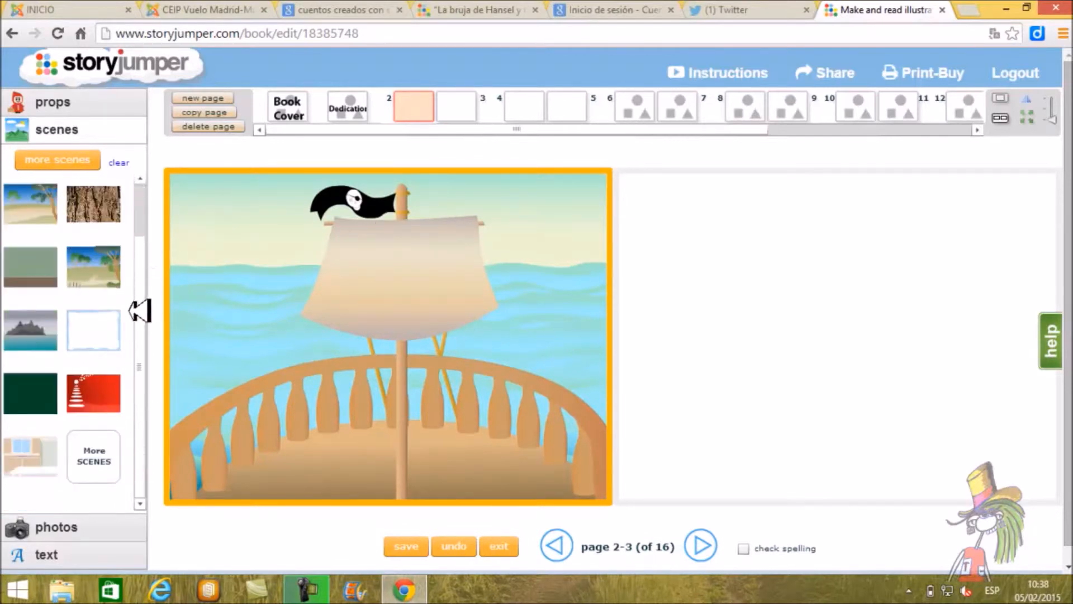
{"action": "left_click", "coordinate": [95, 450]}
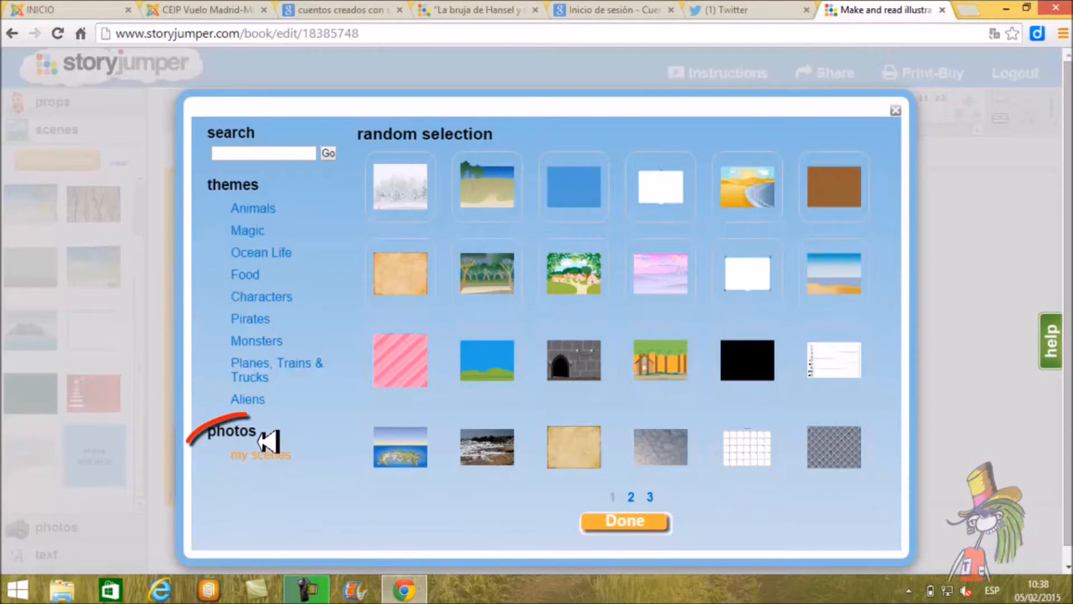
{"action": "left_click", "coordinate": [279, 455]}
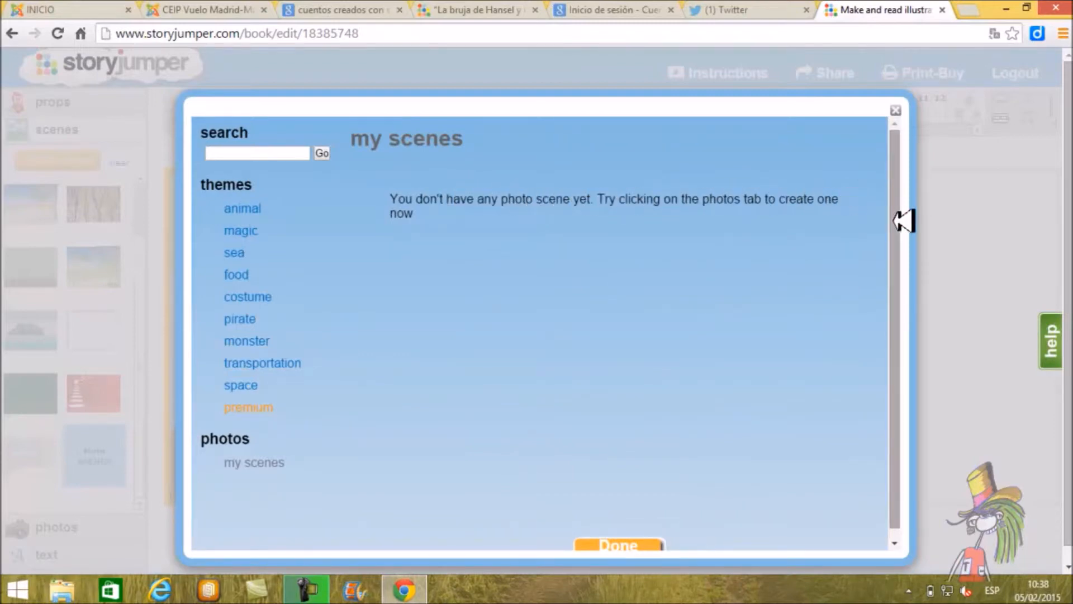
{"action": "left_click_drag", "start_coordinate": [904, 221], "coordinate": [903, 249]}
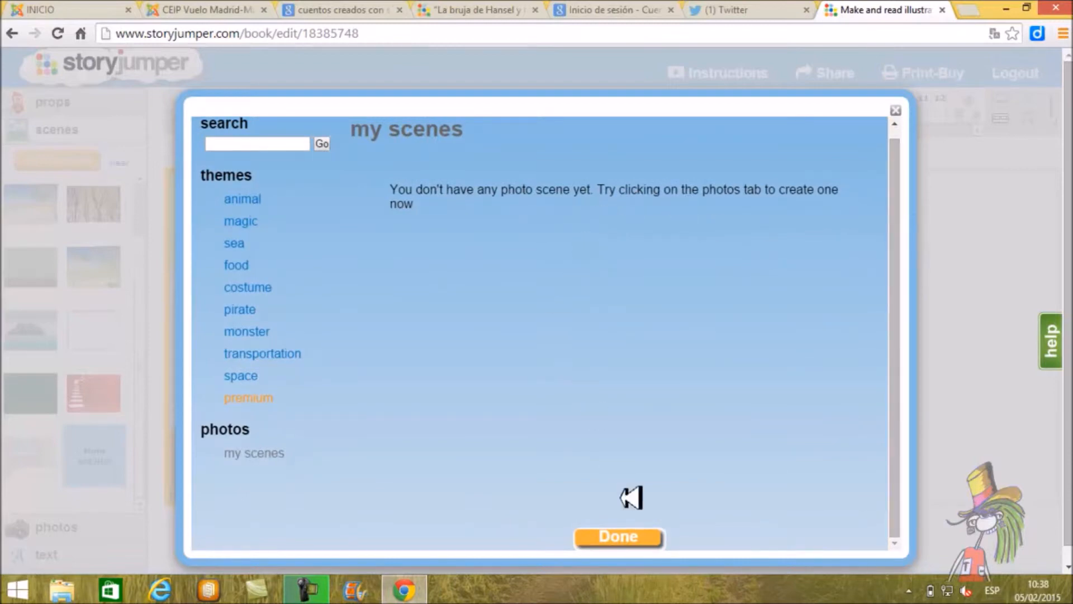
{"action": "left_click", "coordinate": [641, 537]}
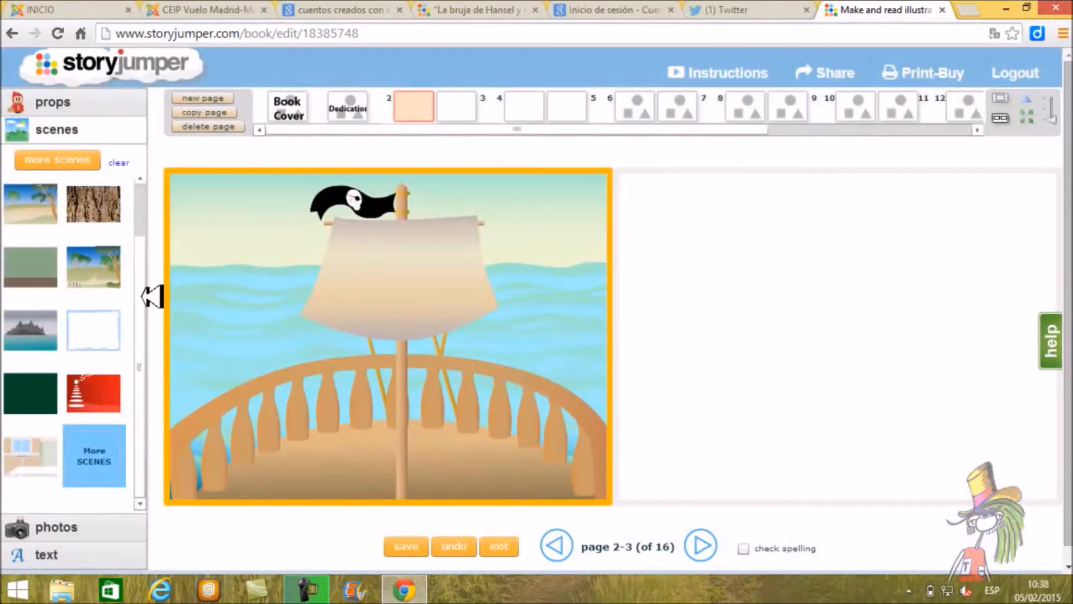
Step: Search Flickr's public photos for "piratas" and upload the first toy pirate photo to the book's photos
{"action": "left_click", "coordinate": [71, 528]}
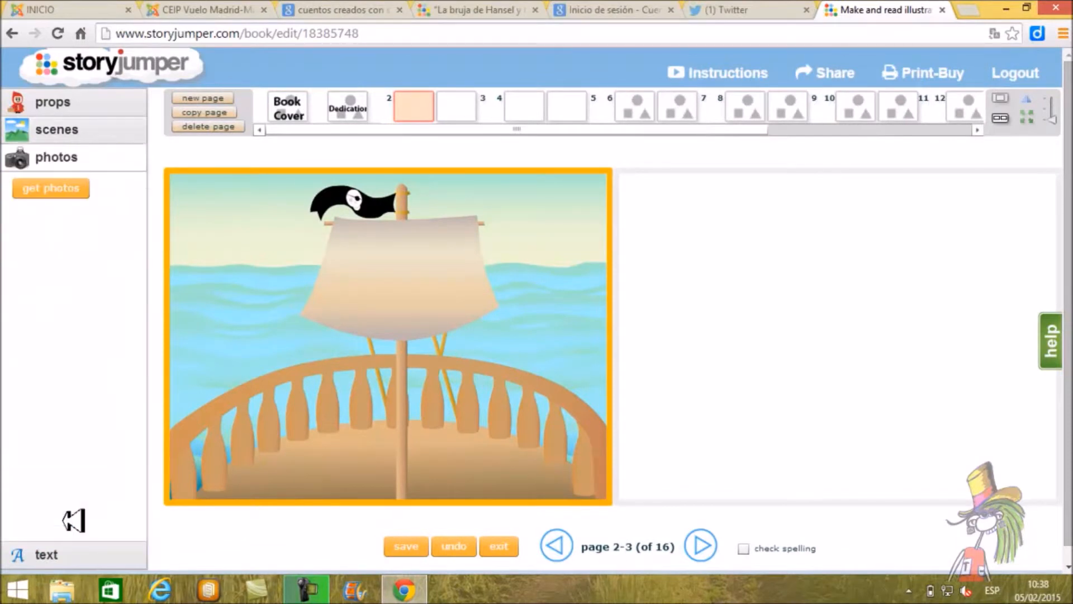
{"action": "left_click", "coordinate": [55, 189]}
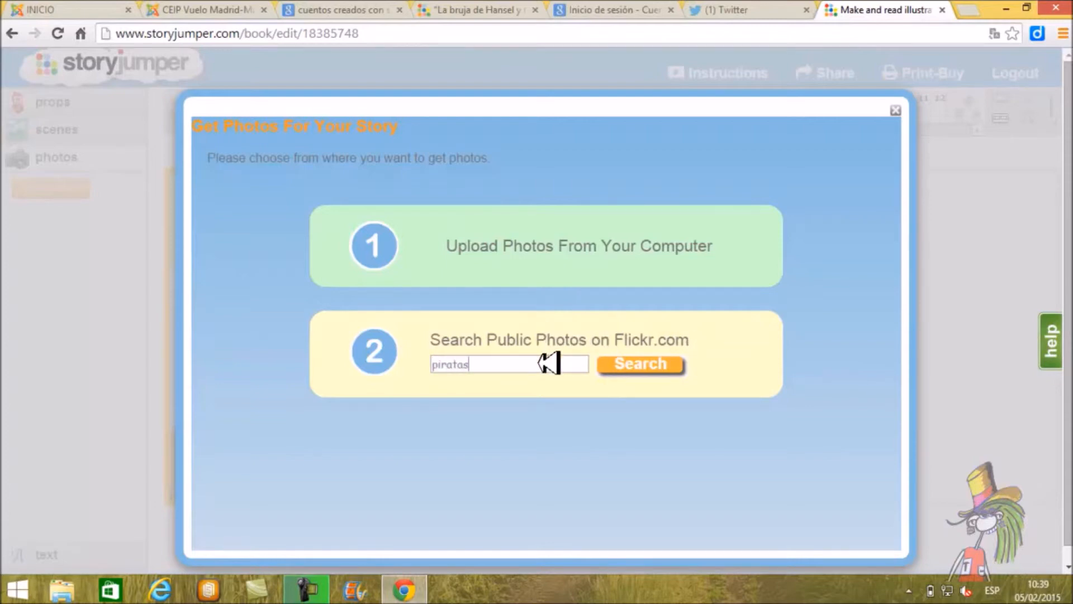
{"action": "left_click", "coordinate": [667, 367]}
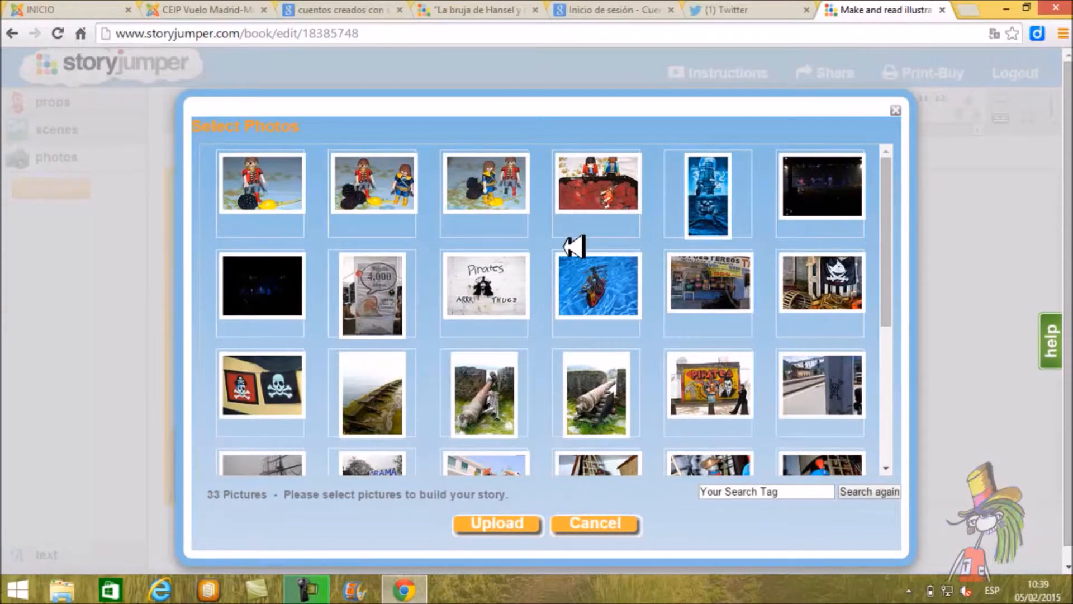
{"action": "mouse_move", "coordinate": [893, 256]}
{"action": "left_mouse_down"}
{"action": "mouse_move", "coordinate": [895, 401]}
{"action": "mouse_move", "coordinate": [892, 237]}
{"action": "left_mouse_up"}
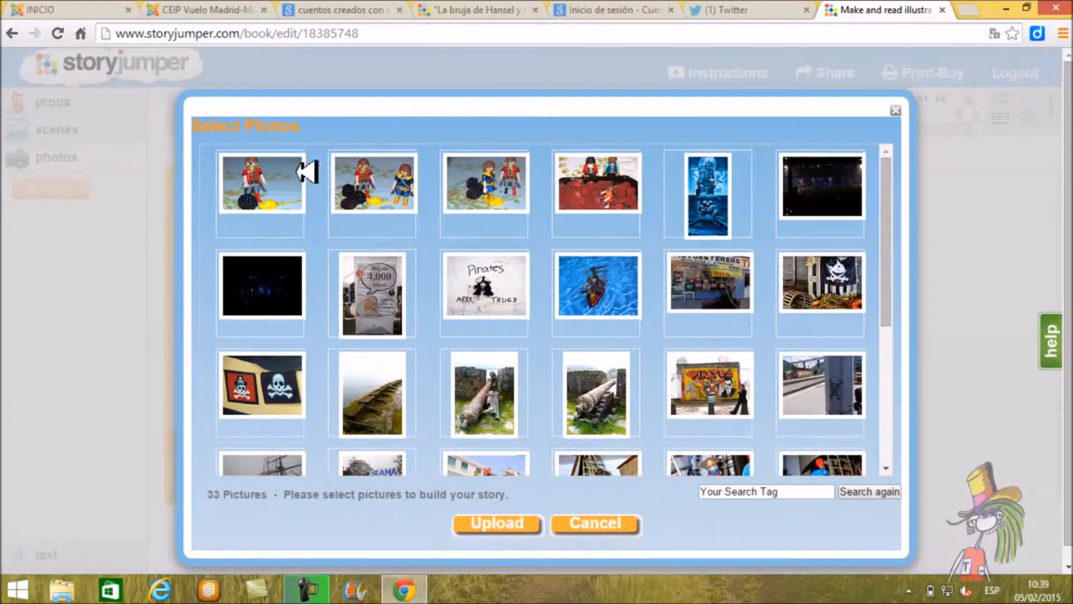
{"action": "left_click", "coordinate": [262, 165]}
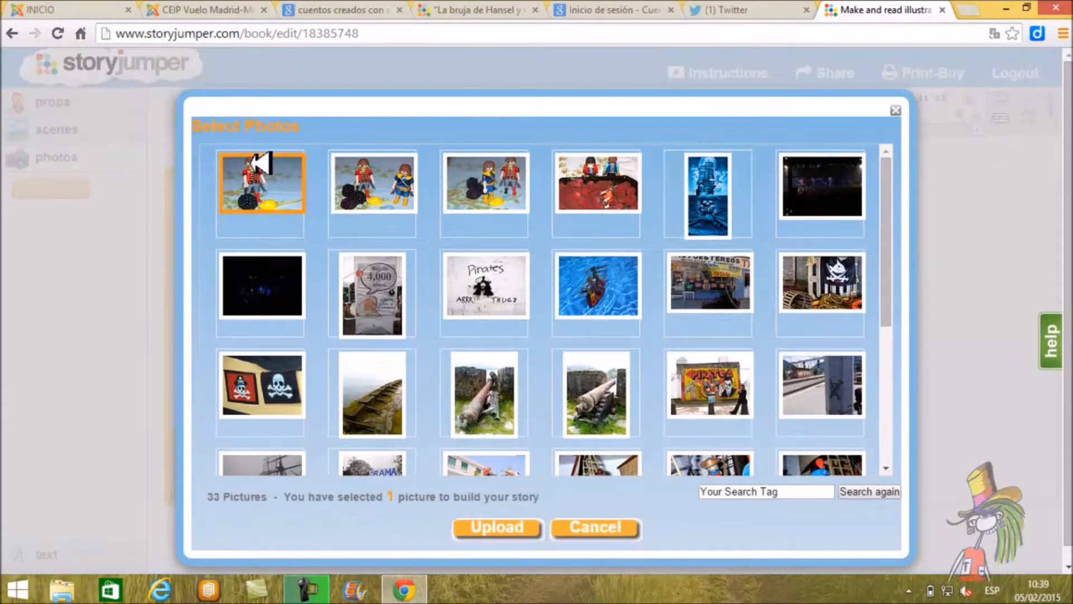
{"action": "left_click", "coordinate": [531, 527]}
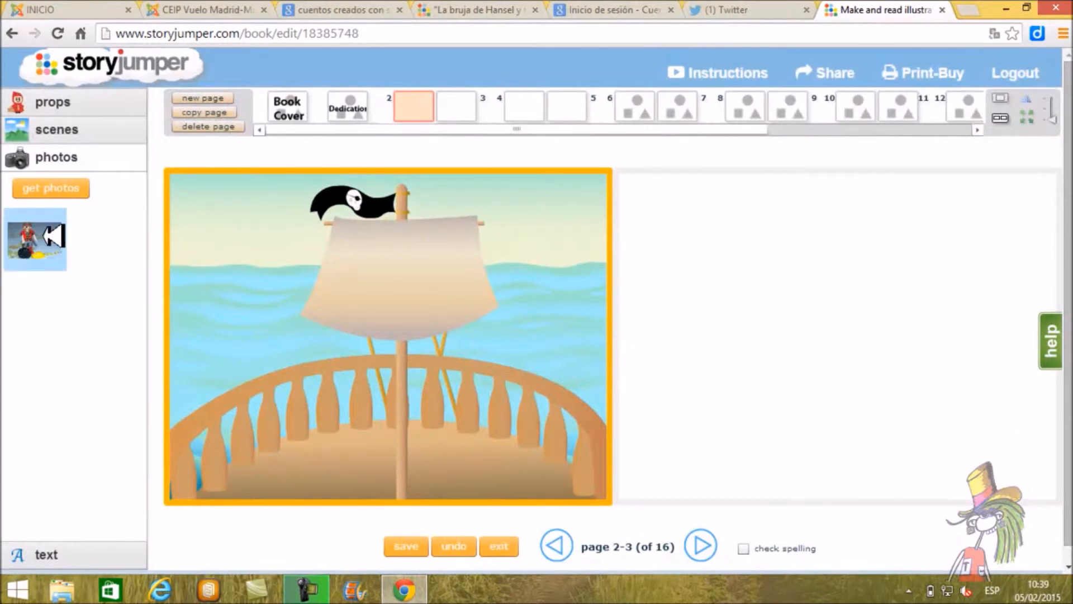
Step: Open the toy pirate photo for adding to page 2, preview the scene option, and choose prop as its type
{"action": "left_click", "coordinate": [50, 237]}
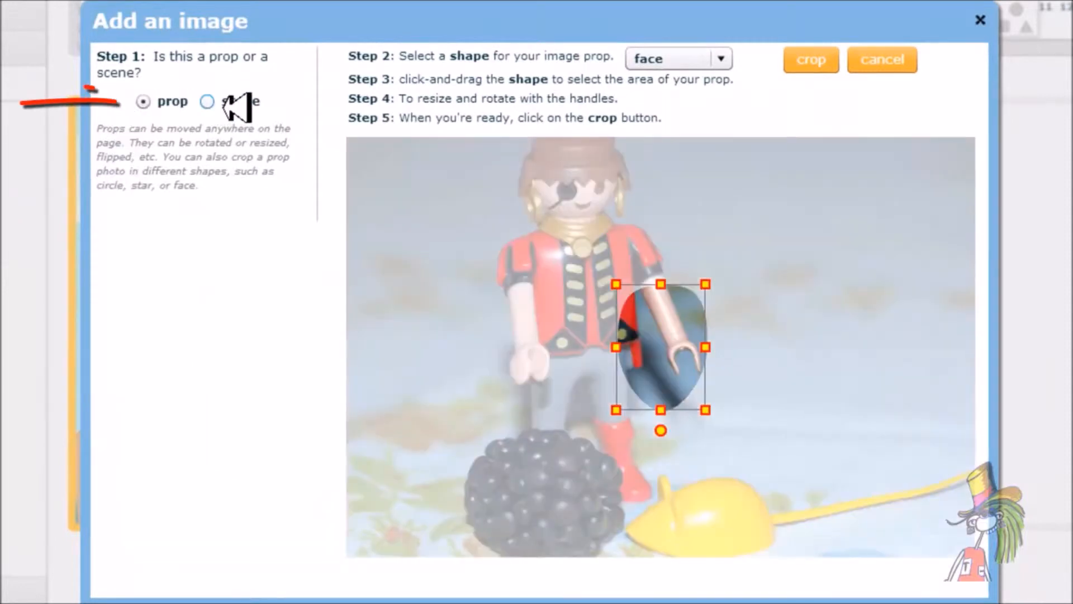
{"action": "left_click", "coordinate": [209, 102]}
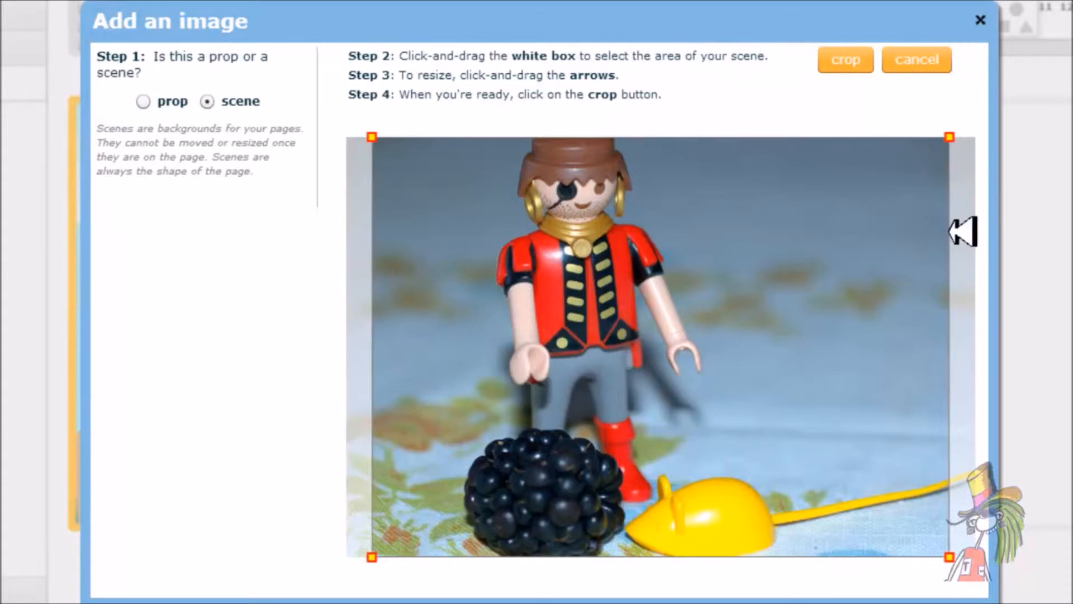
{"action": "left_click", "coordinate": [143, 101]}
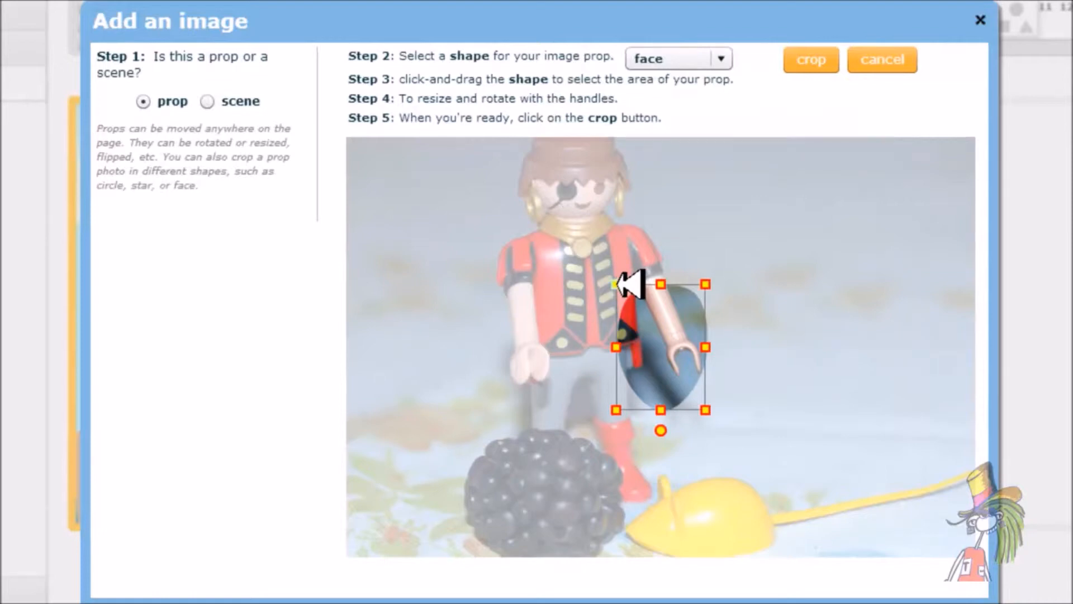
Step: Try the face-shaped crop, enlarging it around the toy pirate from the hat to the boots
{"action": "left_click_drag", "start_coordinate": [615, 284], "coordinate": [457, 135]}
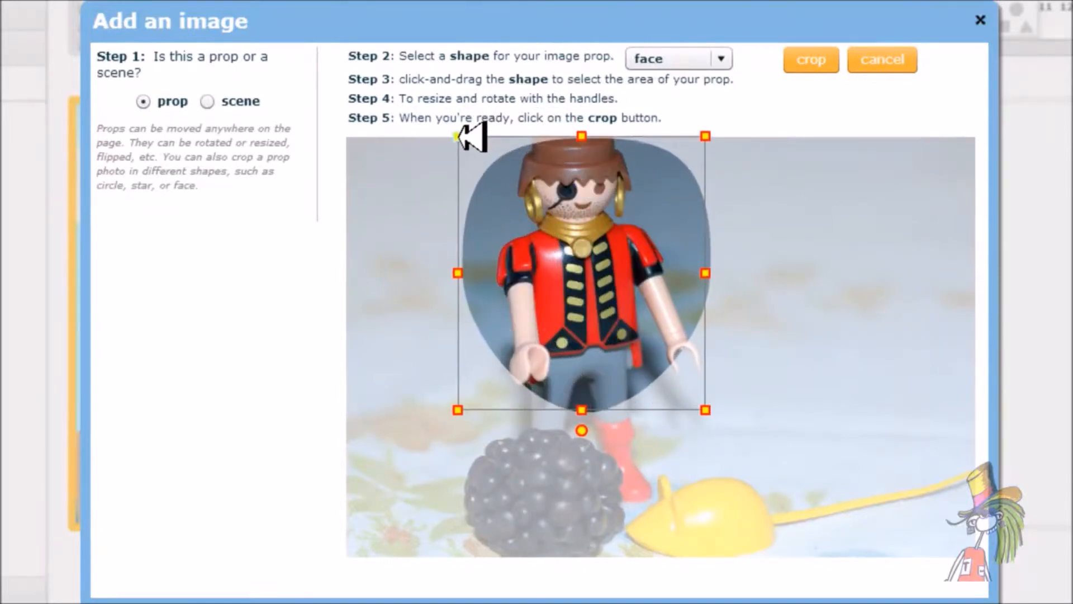
{"action": "left_click_drag", "start_coordinate": [457, 409], "coordinate": [453, 459]}
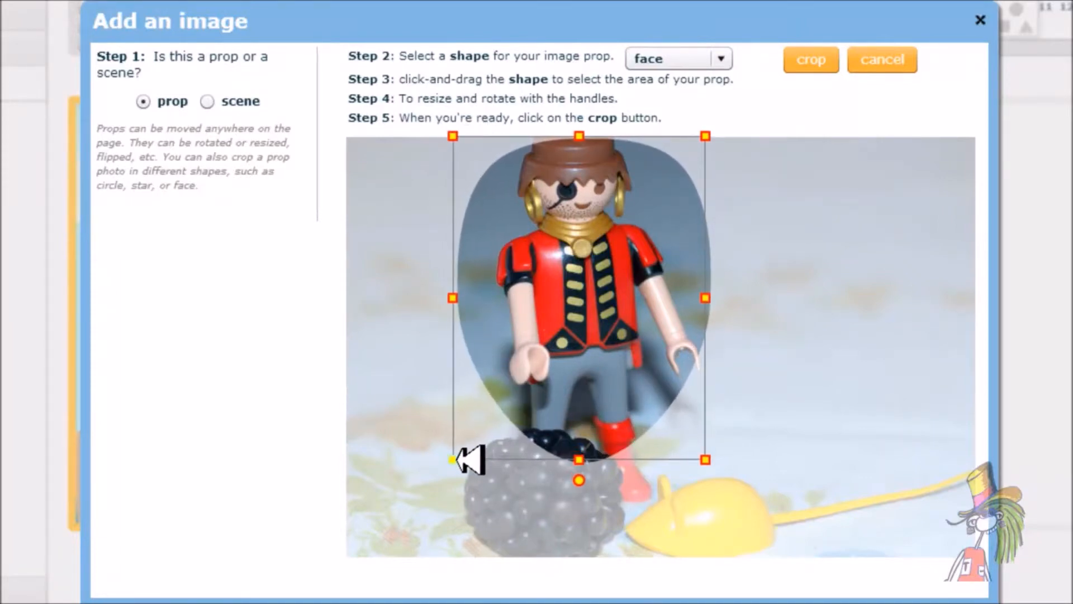
{"action": "left_click_drag", "start_coordinate": [453, 136], "coordinate": [448, 132]}
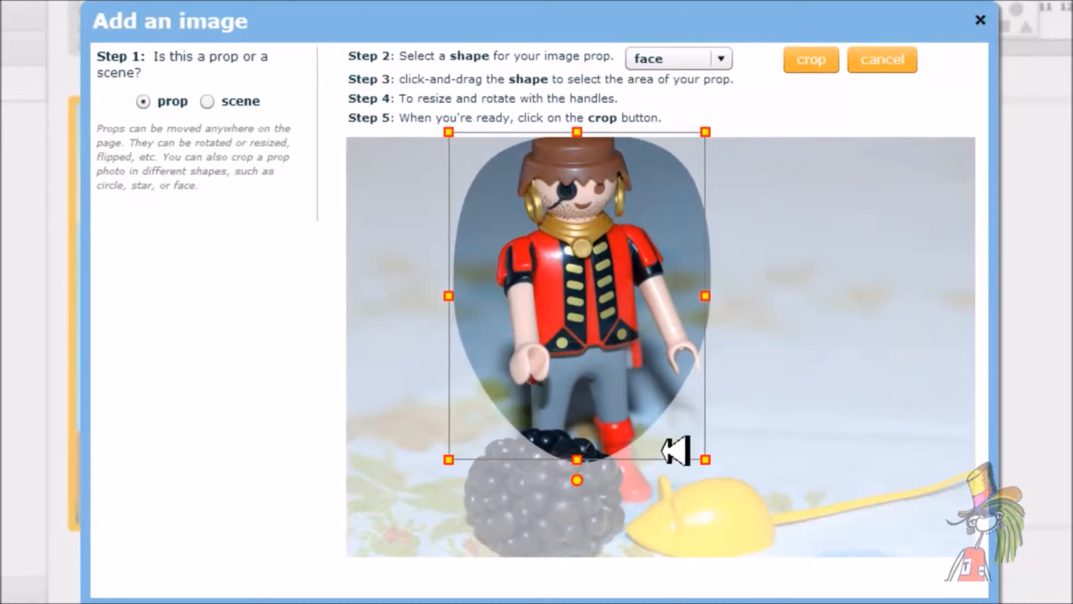
Step: Crop the photo with a rectangle around the toy pirate, the blackberry and the yellow mouse, and add it to page 2
{"action": "left_click", "coordinate": [716, 56]}
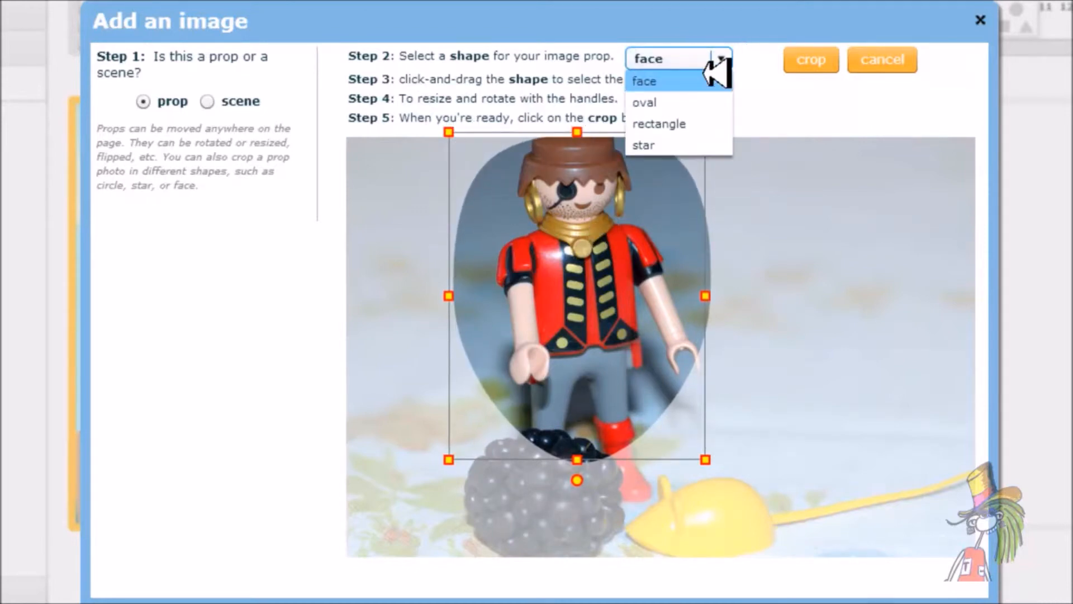
{"action": "left_click", "coordinate": [680, 123]}
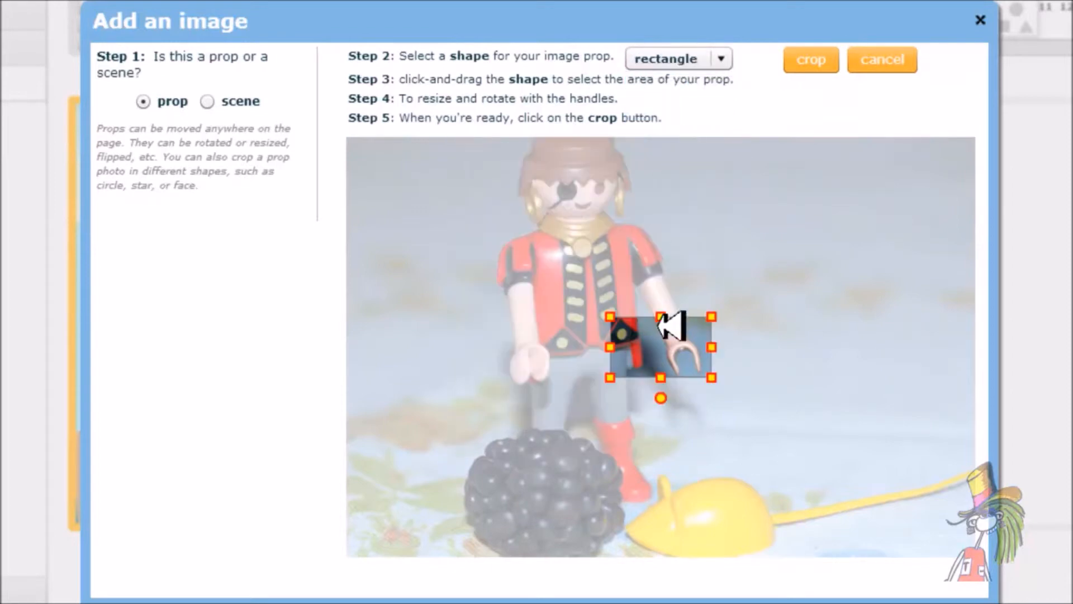
{"action": "left_click_drag", "start_coordinate": [613, 315], "coordinate": [485, 132]}
{"action": "left_click_drag", "start_coordinate": [478, 376], "coordinate": [460, 562]}
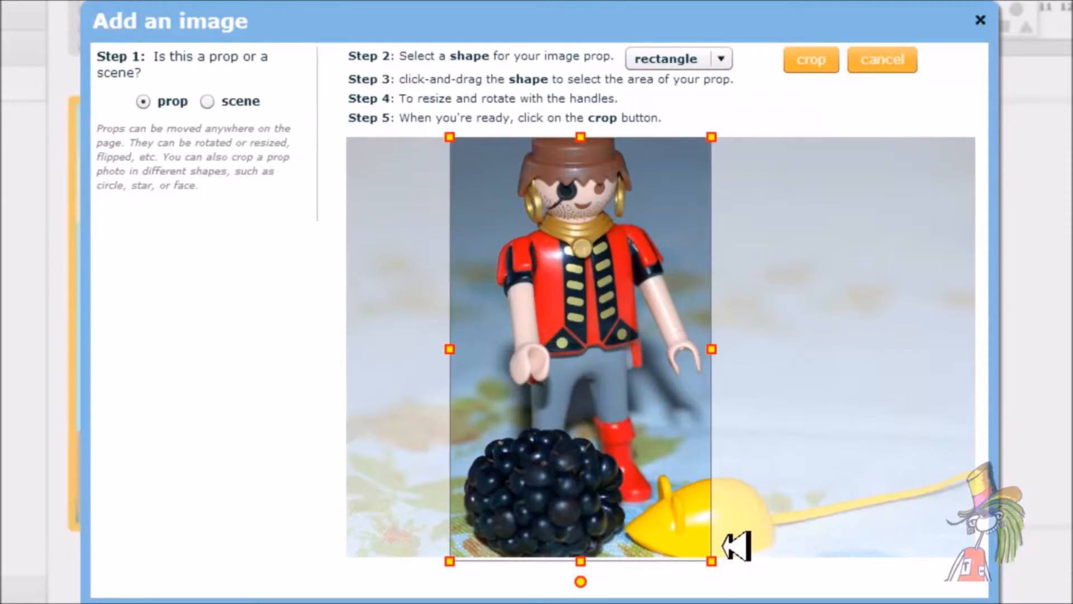
{"action": "mouse_move", "coordinate": [724, 563]}
{"action": "left_mouse_down"}
{"action": "mouse_move", "coordinate": [978, 556]}
{"action": "mouse_move", "coordinate": [966, 558]}
{"action": "left_mouse_up"}
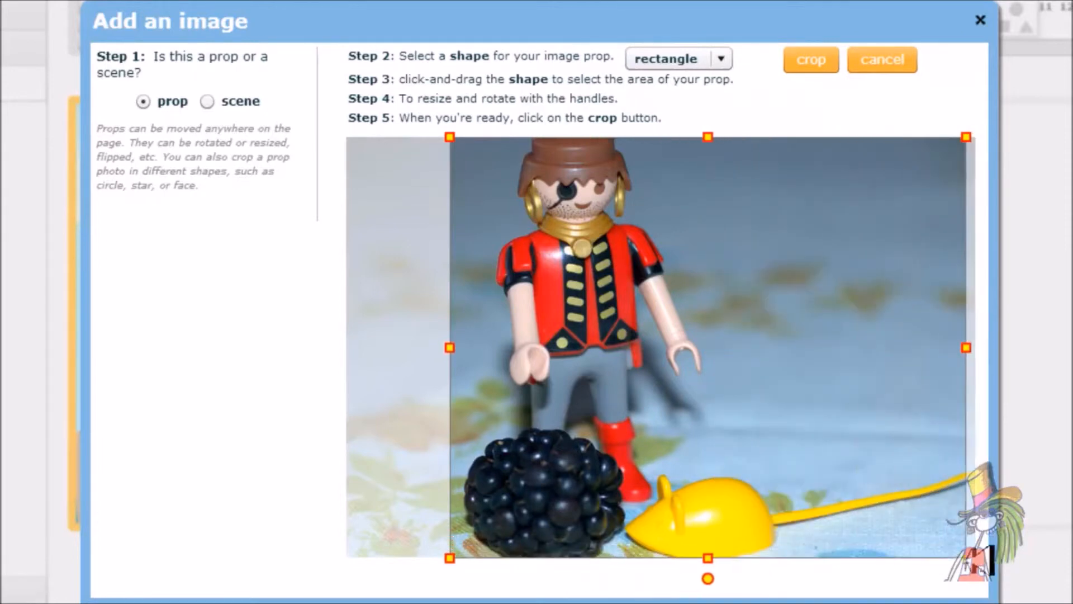
{"action": "left_click", "coordinate": [813, 60]}
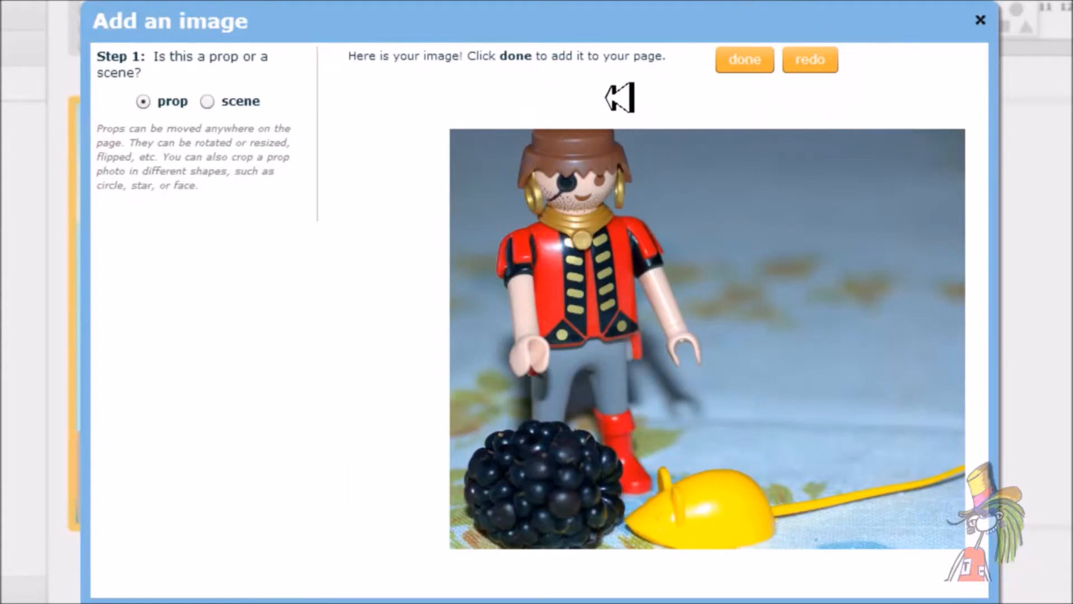
{"action": "left_click", "coordinate": [747, 62]}
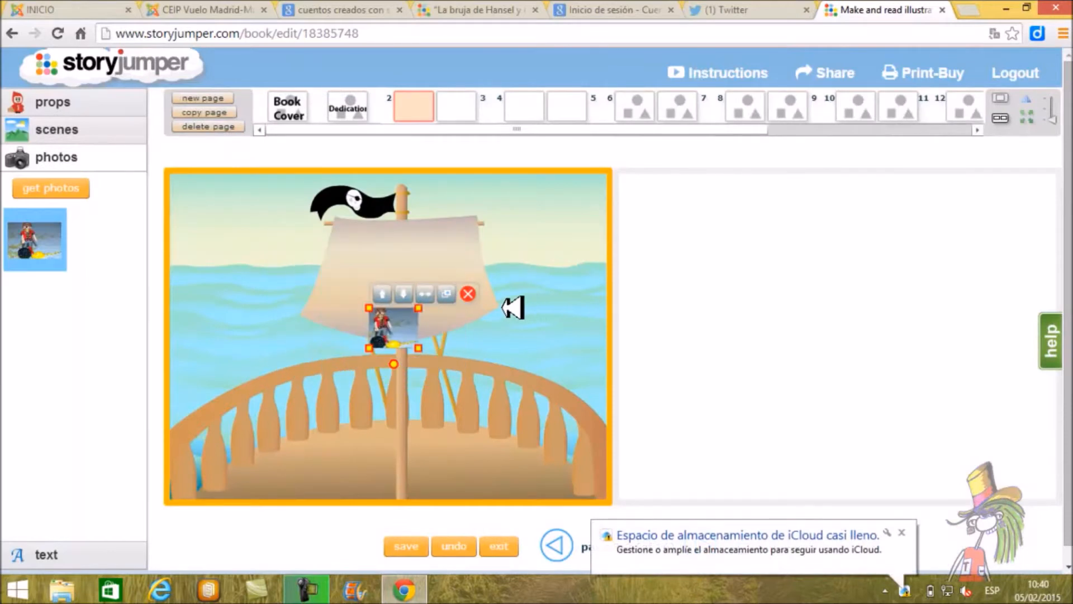
Step: Move the toy pirate prop over the railing to the left of the ship's mast on page 2
{"action": "left_click_drag", "start_coordinate": [384, 311], "coordinate": [232, 281]}
{"action": "left_click_drag", "start_coordinate": [290, 320], "coordinate": [284, 356]}
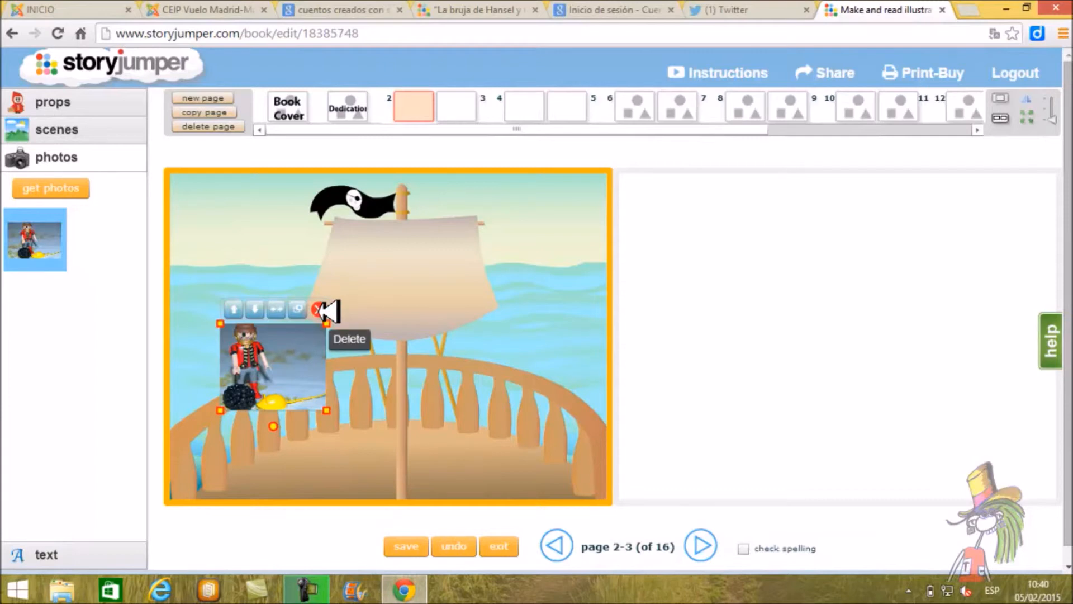
Step: Flip the toy pirate prop horizontally, enlarge it slightly and deselect it
{"action": "left_click", "coordinate": [276, 309]}
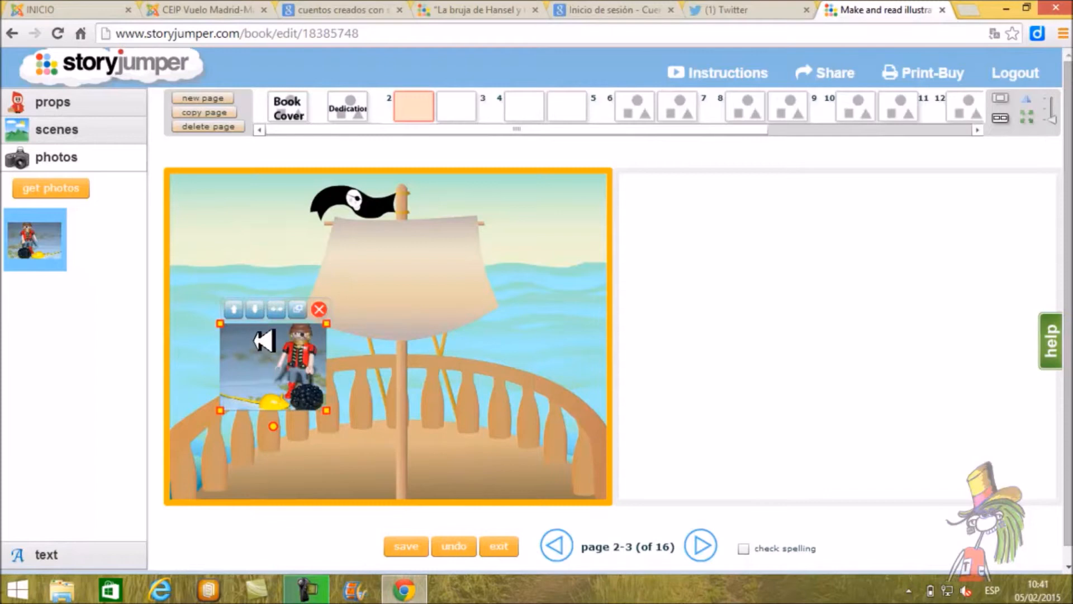
{"action": "left_click_drag", "start_coordinate": [221, 325], "coordinate": [213, 317]}
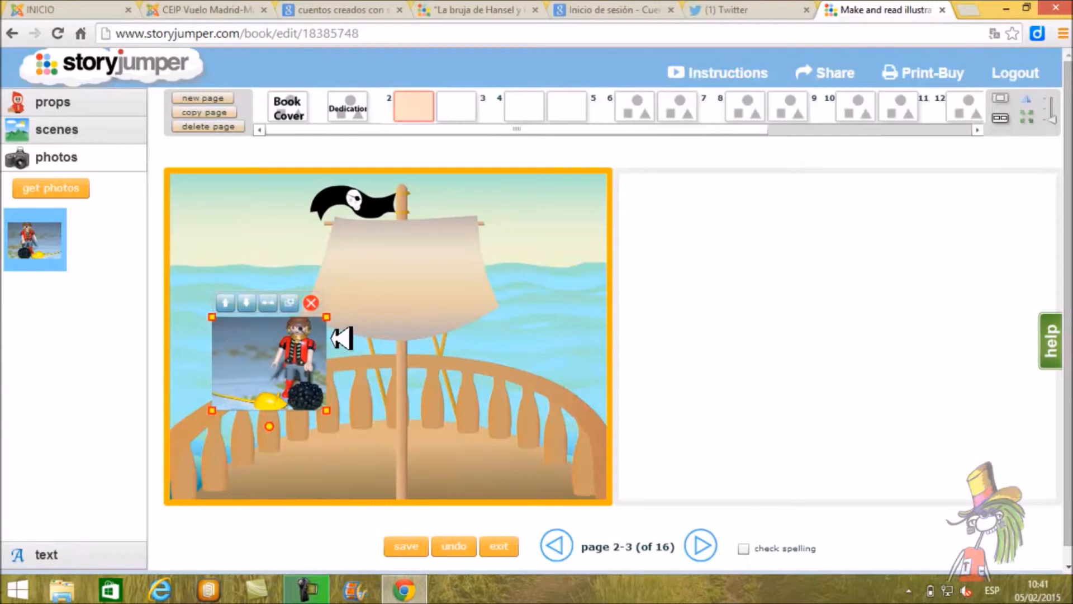
{"action": "left_click", "coordinate": [381, 337]}
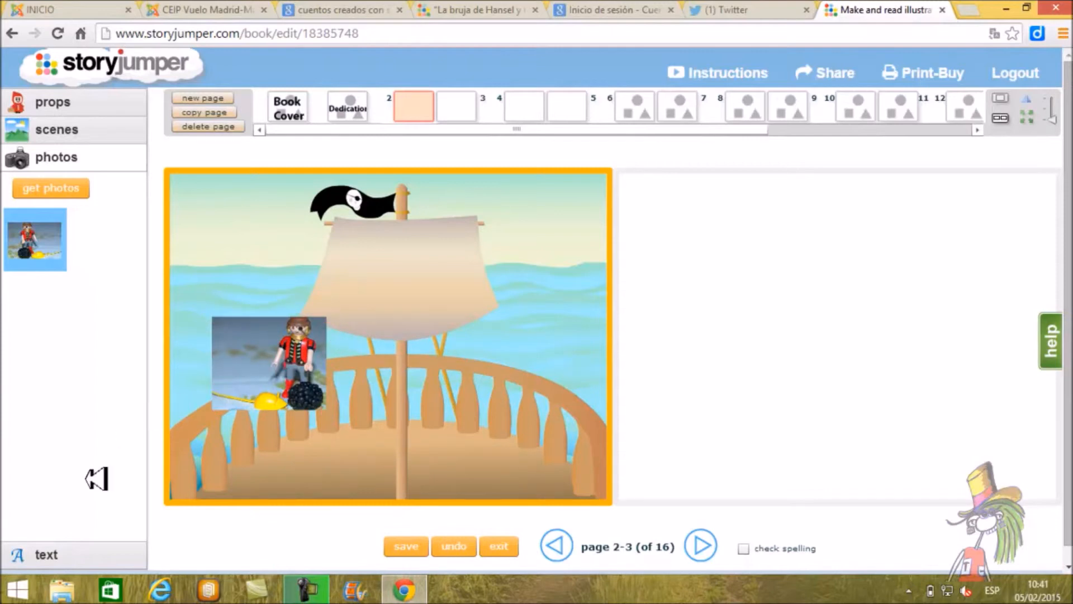
Step: Choose to get photos by uploading from the computer, and open Google in a new browser tab
{"action": "left_click", "coordinate": [78, 189]}
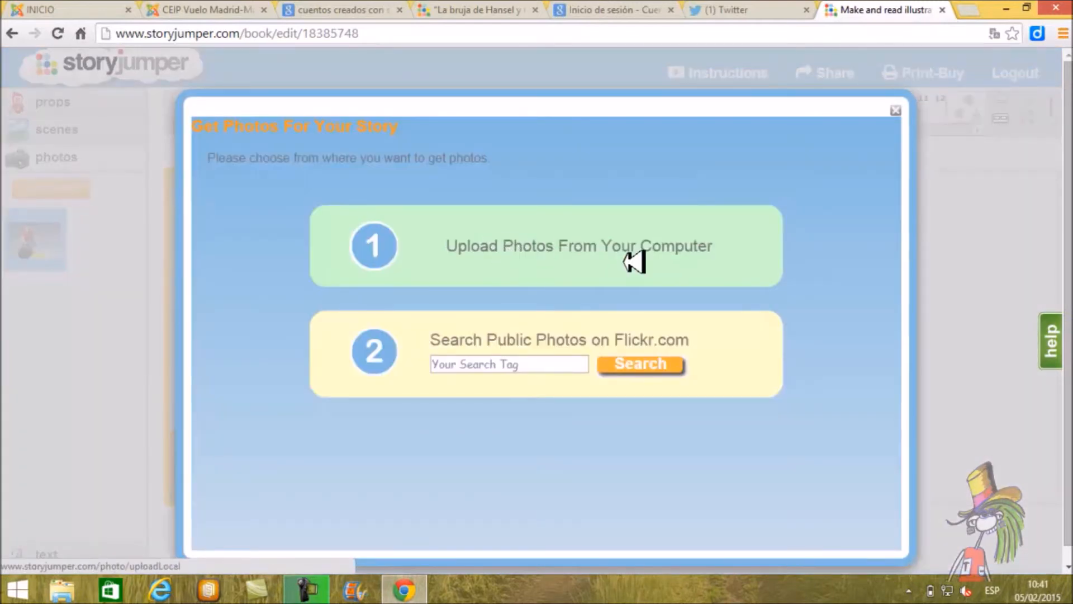
{"action": "left_click", "coordinate": [601, 249]}
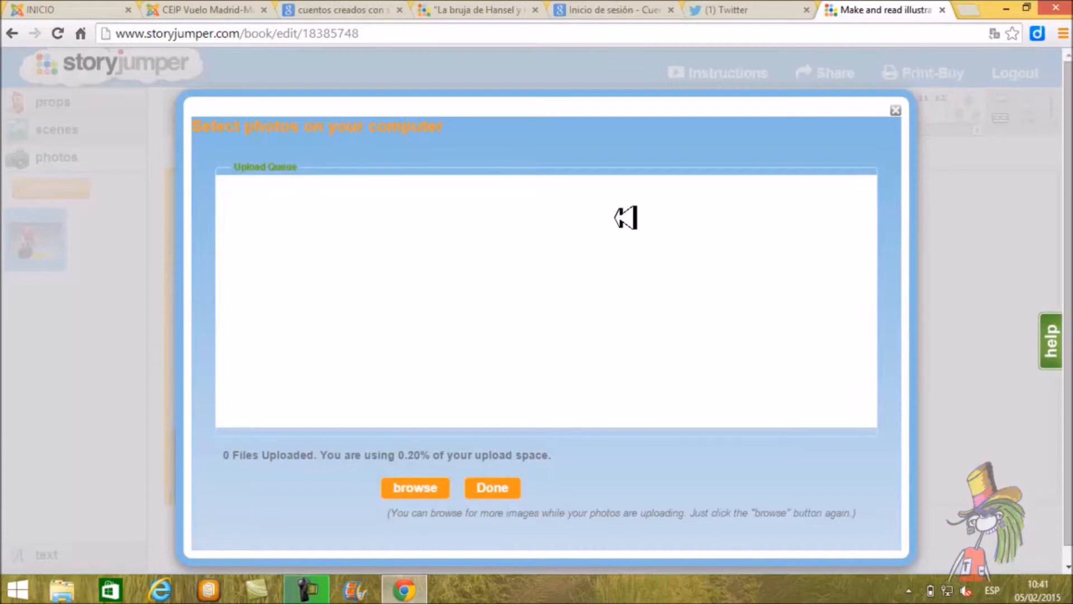
{"action": "left_click", "coordinate": [978, 8]}
{"action": "type", "text": "google"}
{"action": "key", "text": "Return"}
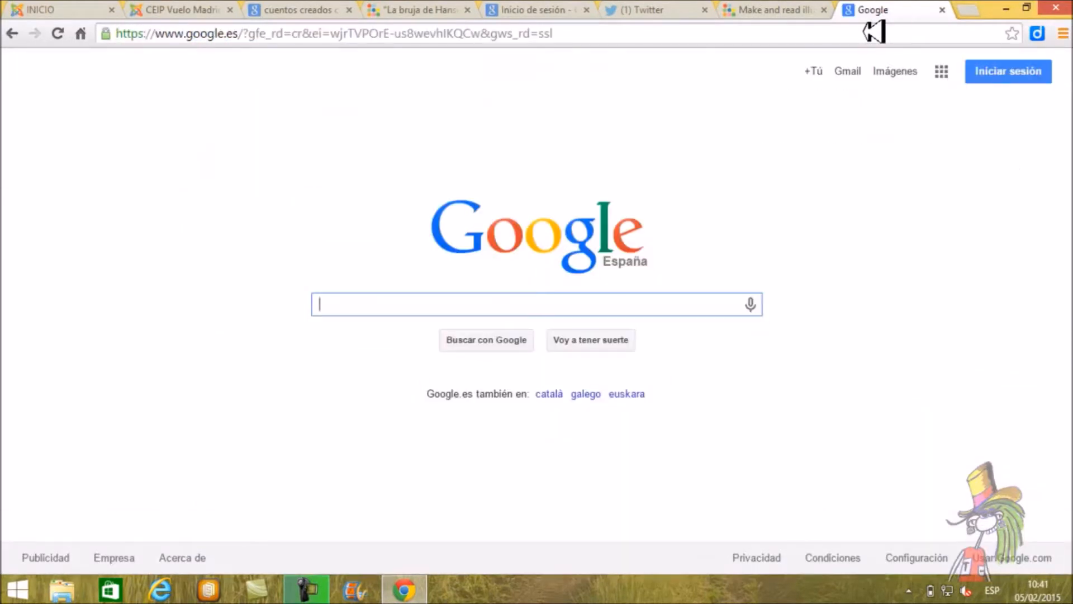
Step: Search Google for "NIÑO PIRATA" images and narrow them to the Niño Pirata Dibujo suggestion
{"action": "type", "text": "NIÑO PITA"}
{"action": "key", "text": "BackSpace"}
{"action": "key", "text": "BackSpace"}
{"action": "type", "text": "RATA"}
{"action": "key", "text": "Return"}
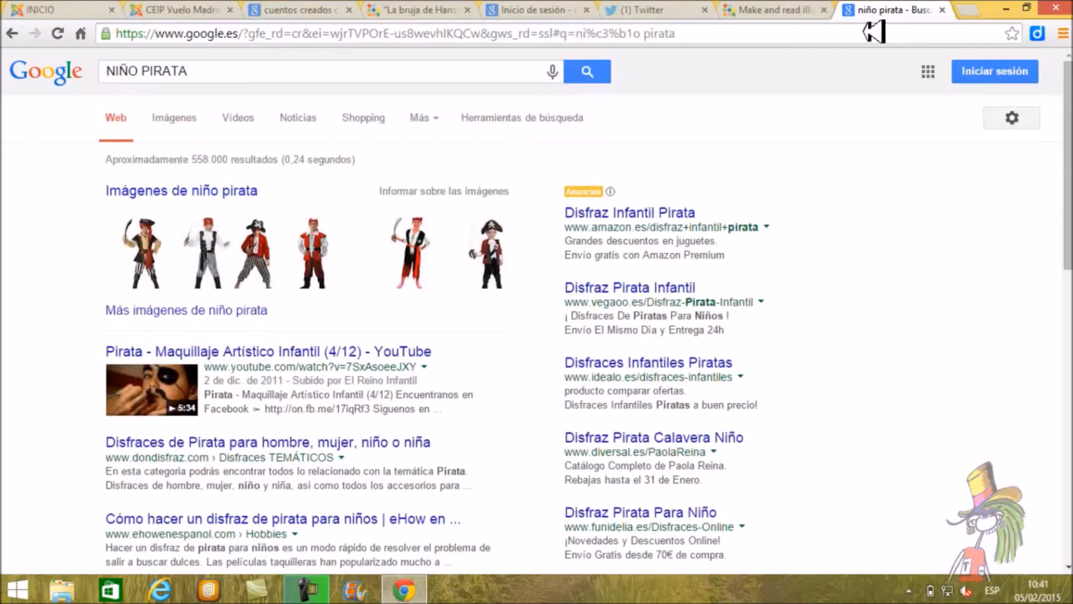
{"action": "left_click", "coordinate": [178, 114]}
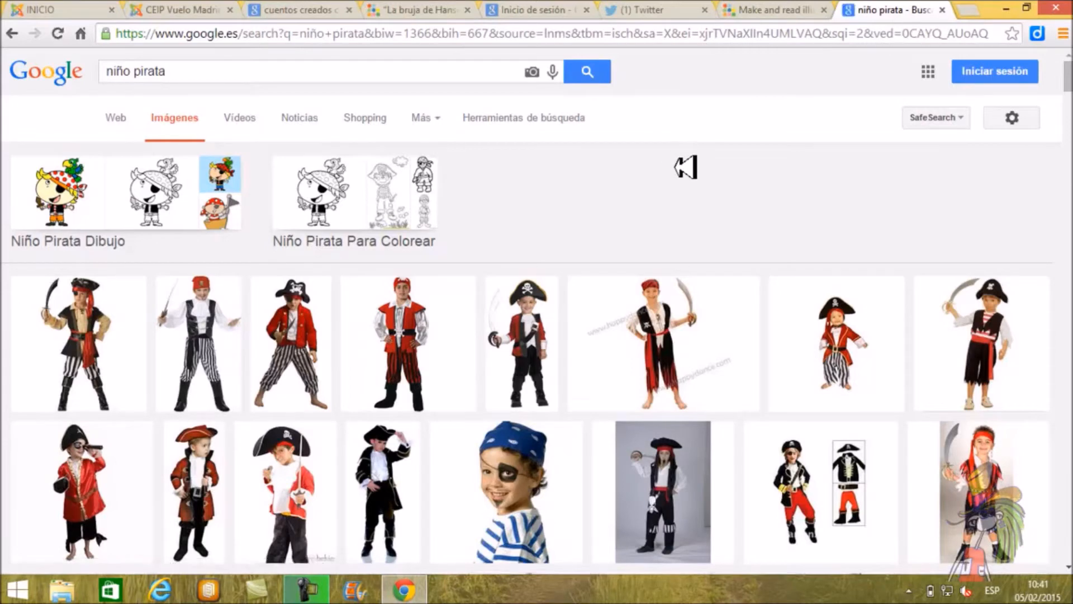
{"action": "left_click", "coordinate": [79, 193]}
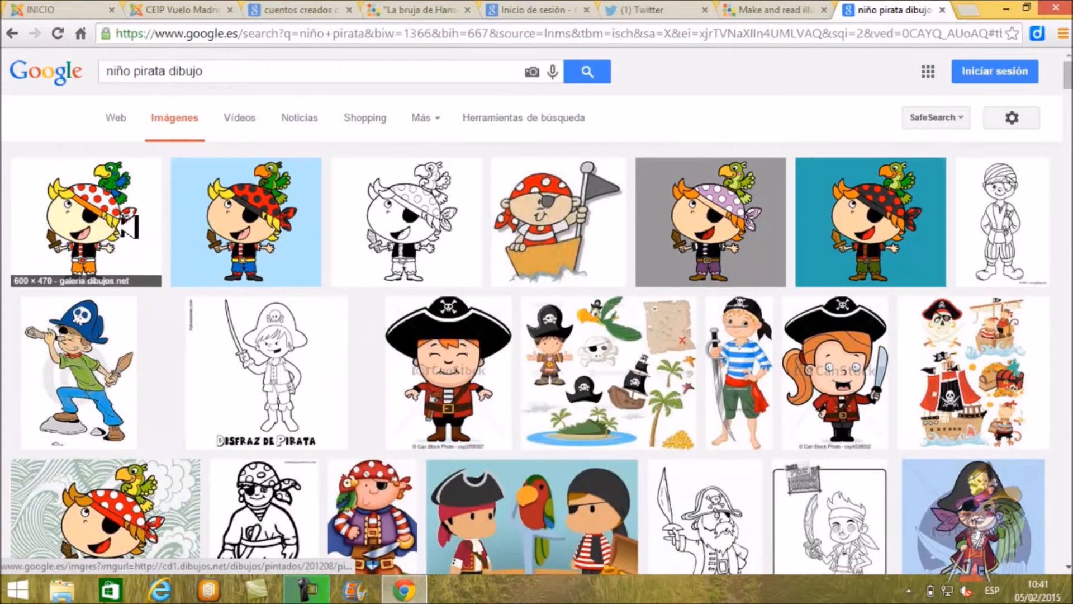
Step: Save the first drawing, the pirate boy with a parrot, as a JPEG in the Escritorio folder under its suggested name
{"action": "left_click", "coordinate": [106, 224]}
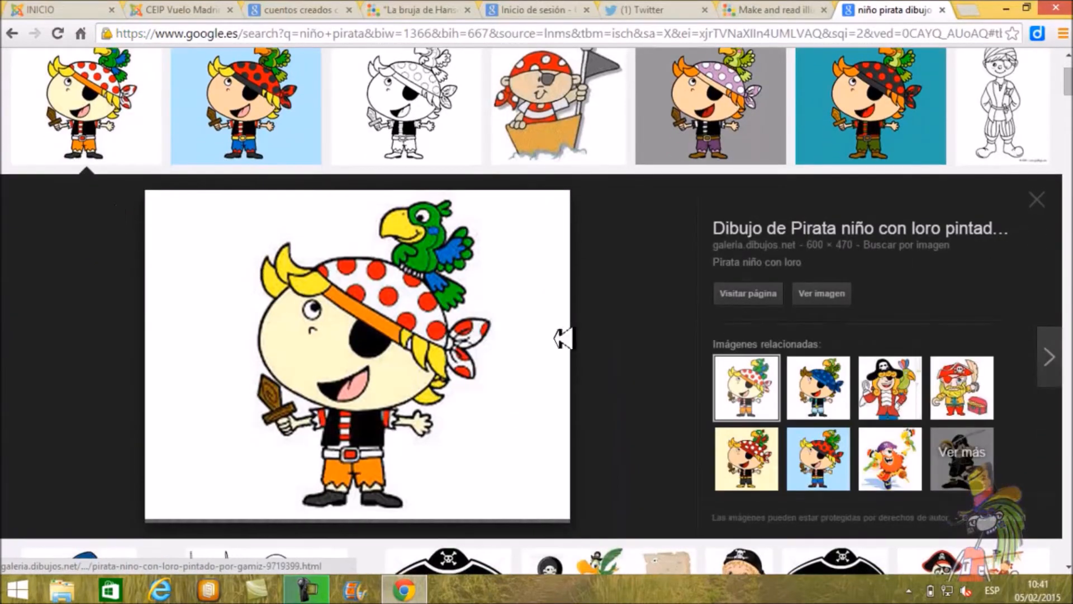
{"action": "right_click", "coordinate": [447, 326]}
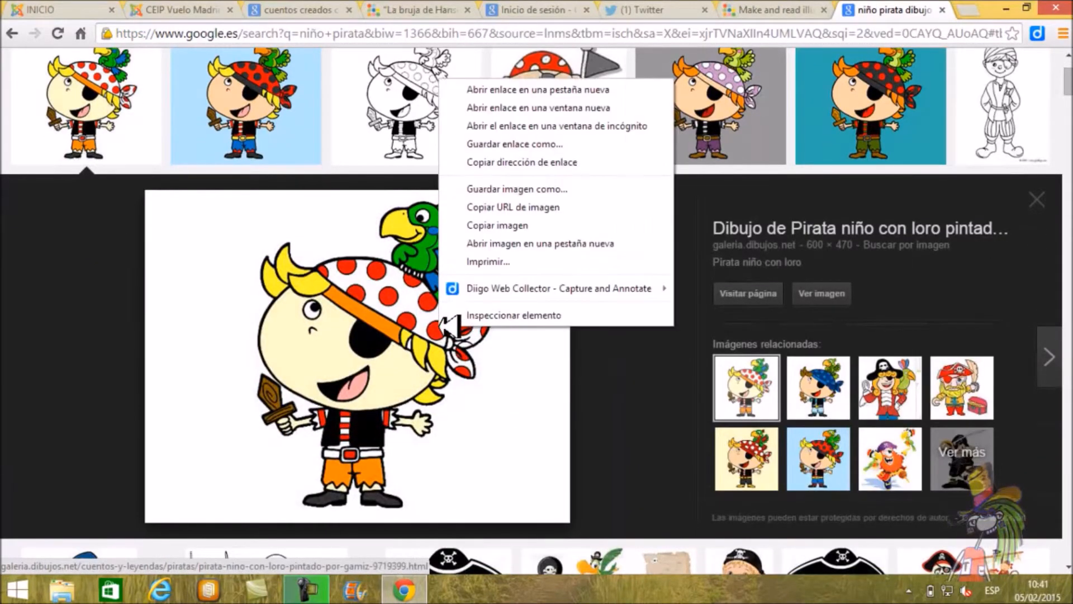
{"action": "left_click", "coordinate": [529, 189]}
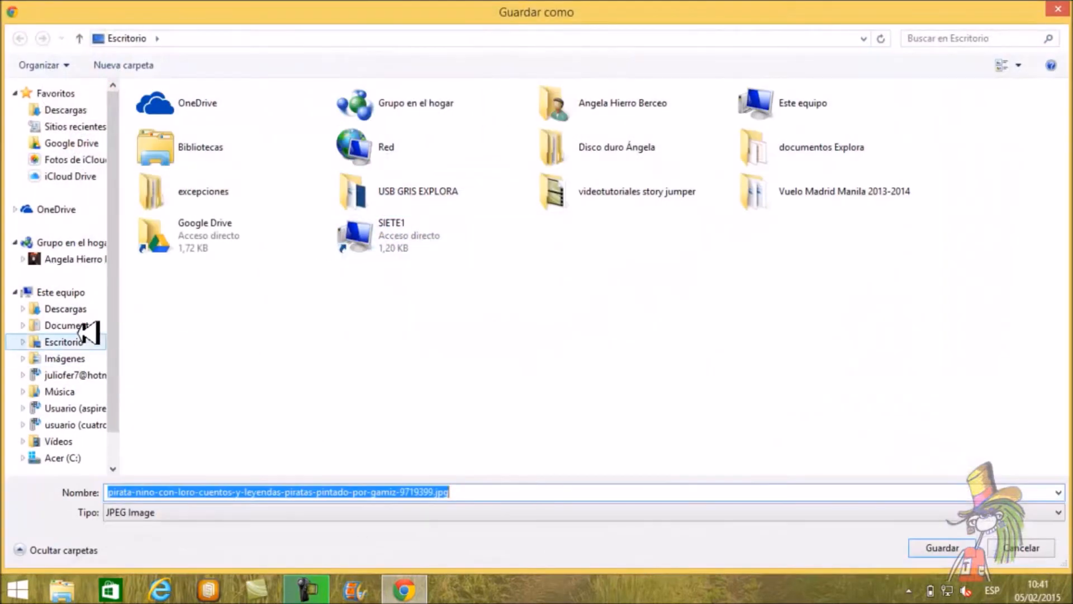
{"action": "left_click", "coordinate": [83, 341]}
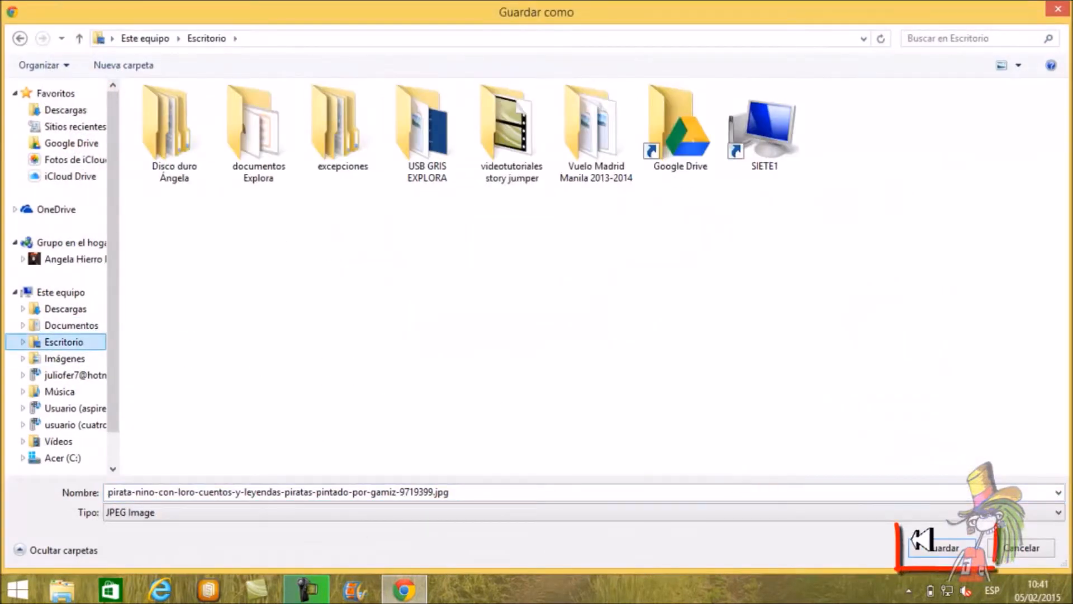
{"action": "left_click", "coordinate": [950, 548]}
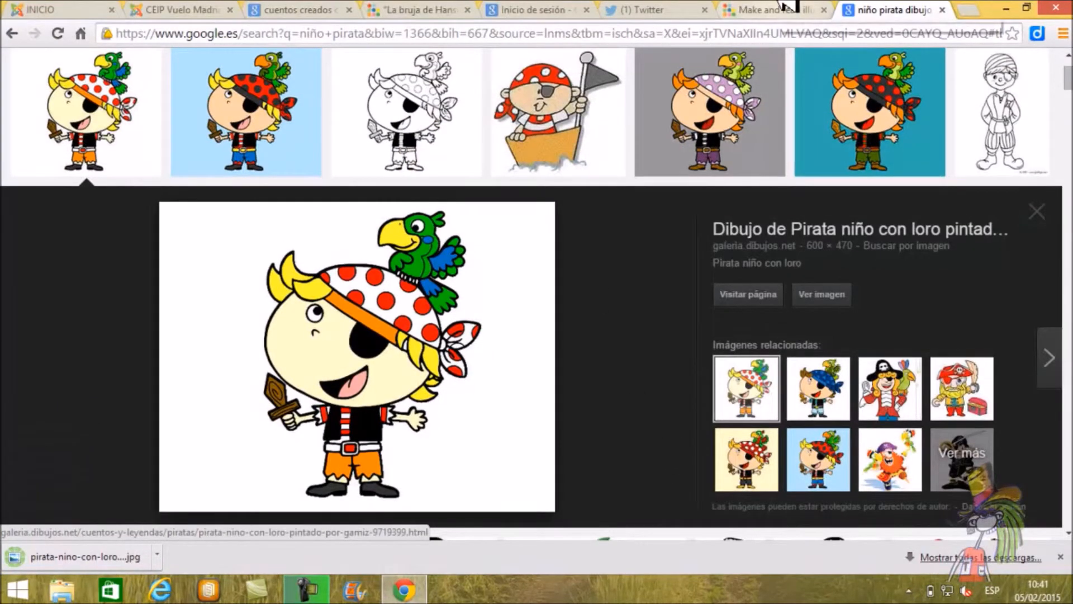
Step: Return to the StoryJumper upload queue and upload the saved pirate boy drawing to the book's photos
{"action": "left_click", "coordinate": [794, 9]}
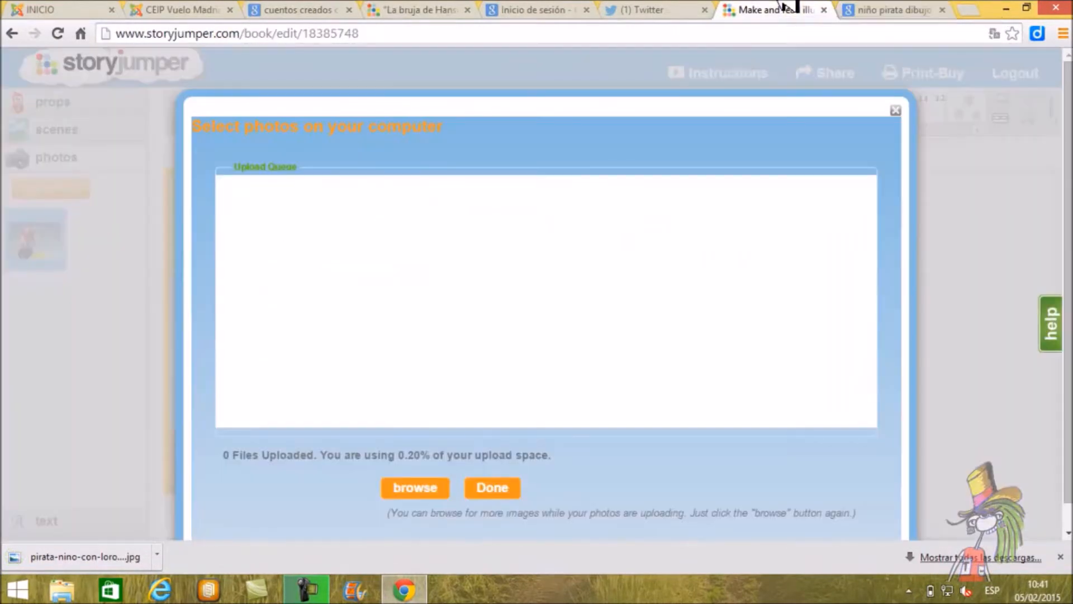
{"action": "left_click", "coordinate": [420, 488]}
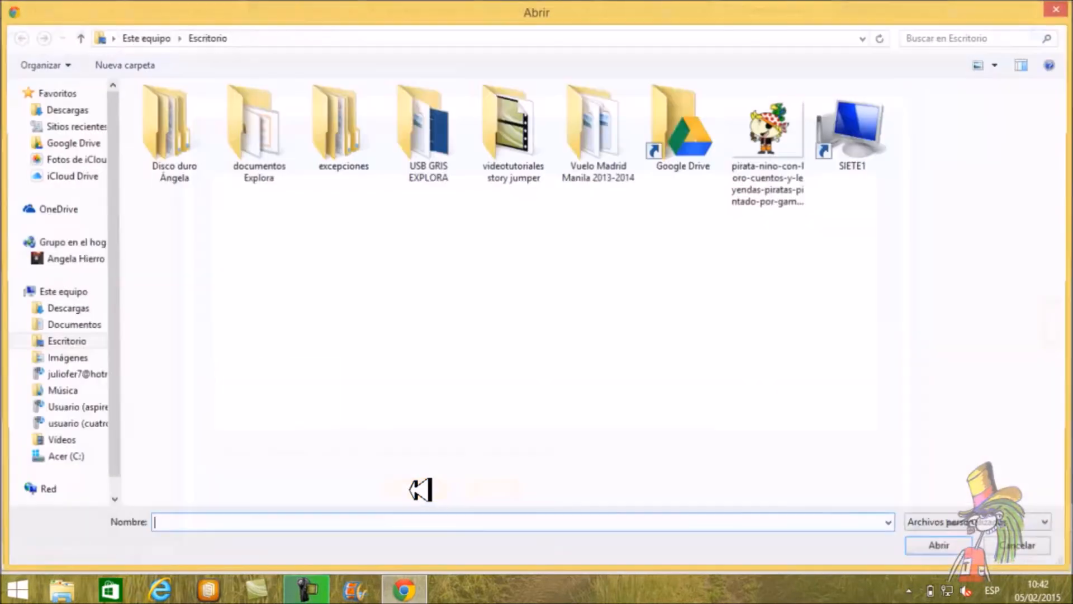
{"action": "double_click", "coordinate": [786, 166]}
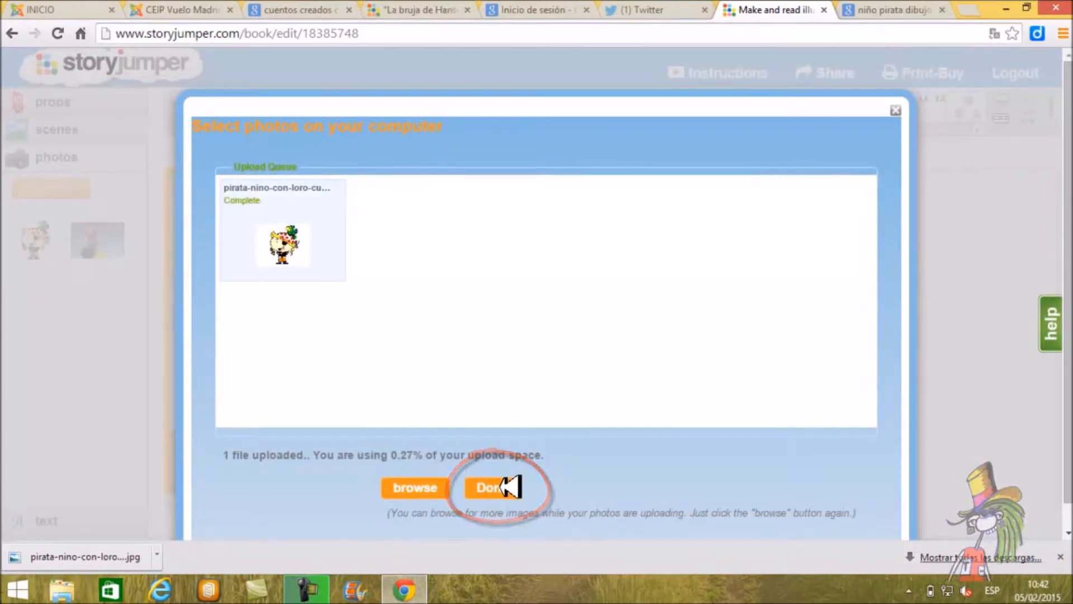
{"action": "left_click", "coordinate": [508, 487]}
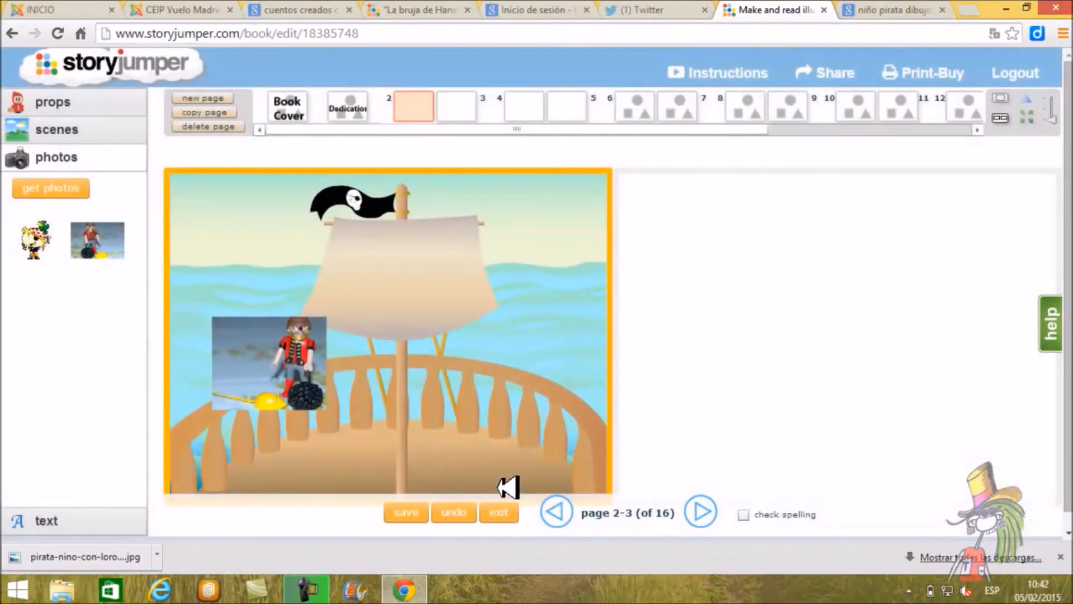
Step: Crop the pirate boy drawing as an oval prop enclosing the whole figure and parrot, and accept the result for the page
{"action": "left_click", "coordinate": [53, 235]}
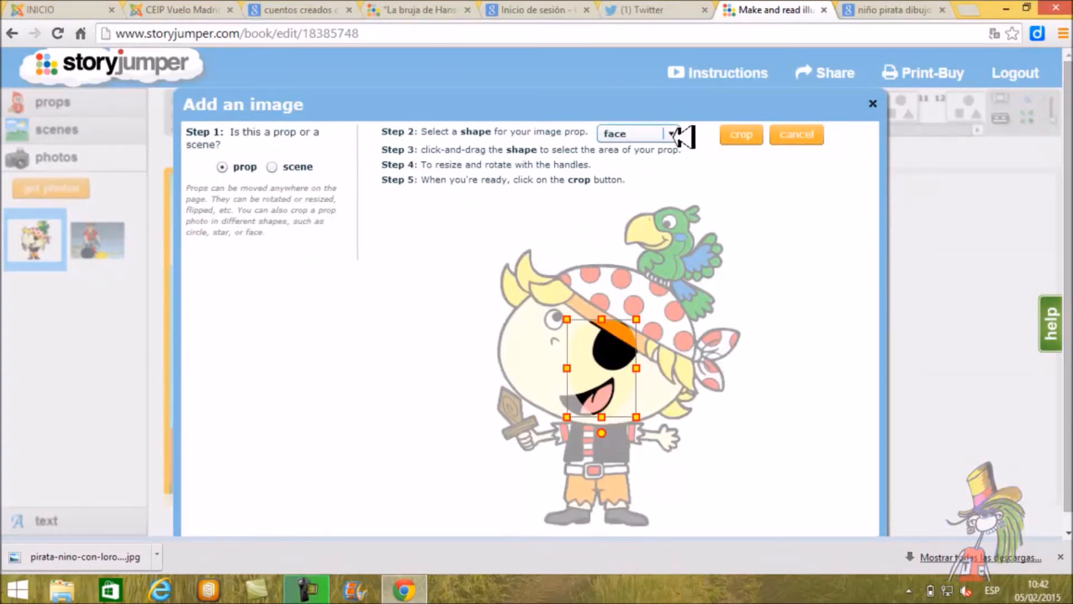
{"action": "left_click", "coordinate": [671, 134]}
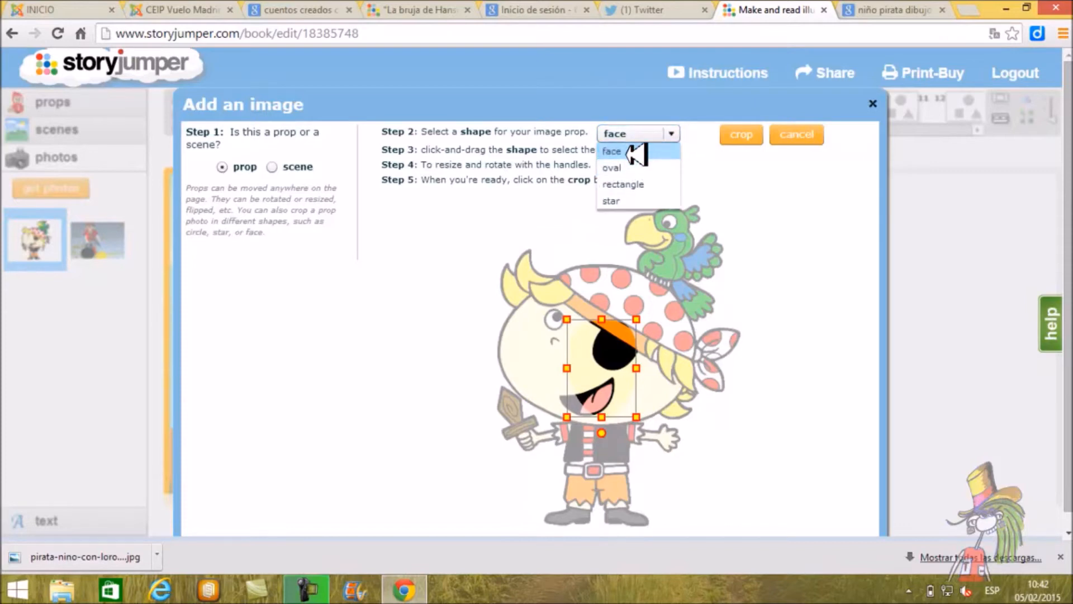
{"action": "left_click", "coordinate": [632, 167]}
{"action": "left_click_drag", "start_coordinate": [641, 329], "coordinate": [715, 202]}
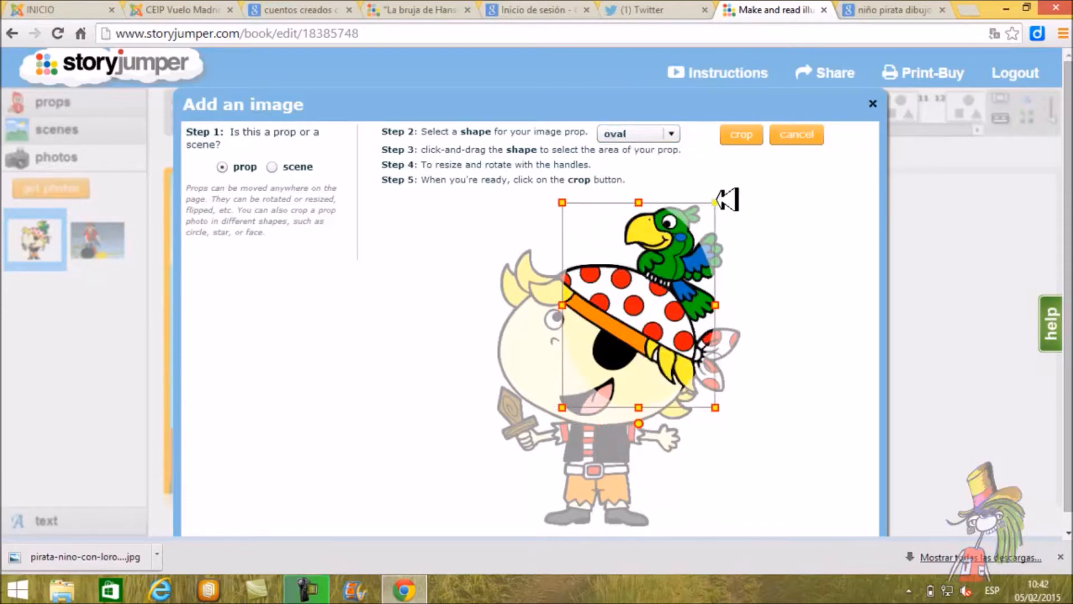
{"action": "left_click_drag", "start_coordinate": [562, 408], "coordinate": [471, 519]}
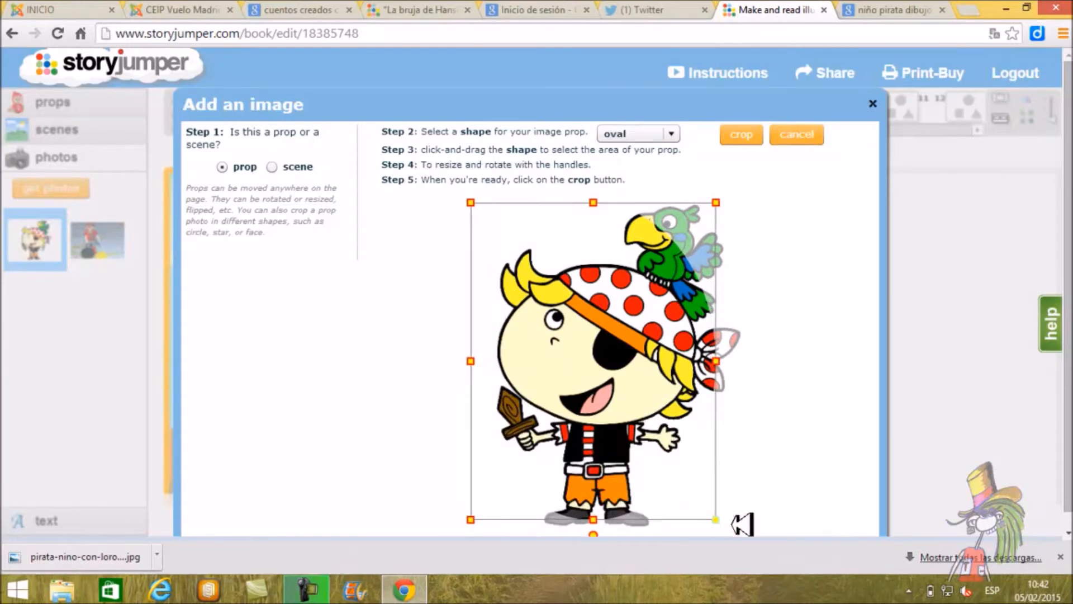
{"action": "left_click_drag", "start_coordinate": [715, 519], "coordinate": [747, 533]}
{"action": "left_click_drag", "start_coordinate": [748, 203], "coordinate": [793, 189]}
{"action": "left_click_drag", "start_coordinate": [471, 533], "coordinate": [446, 539]}
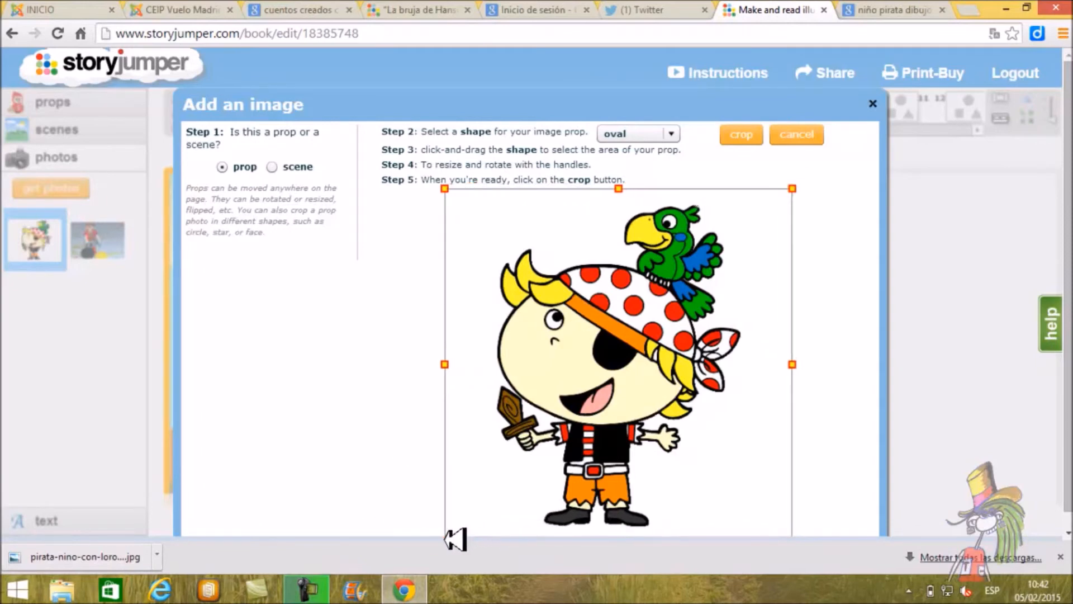
{"action": "left_click", "coordinate": [764, 136]}
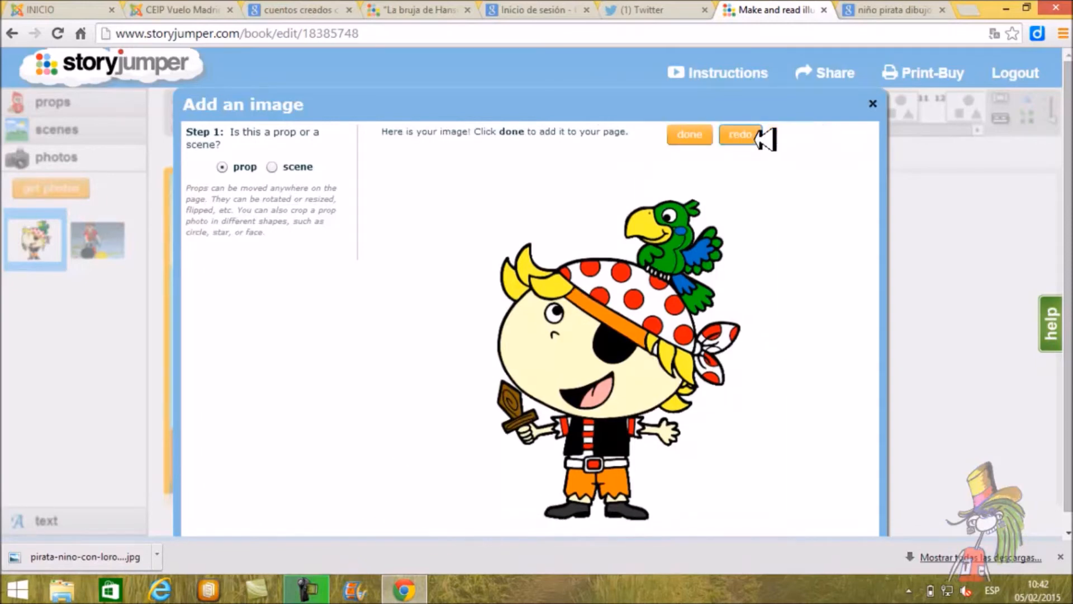
{"action": "left_click", "coordinate": [698, 135]}
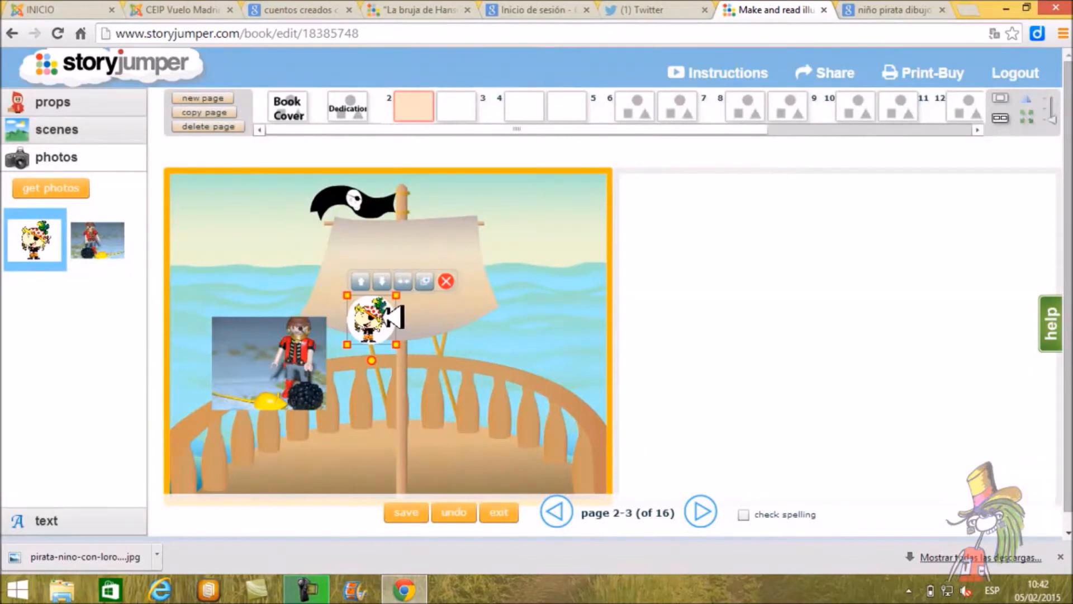
Step: Enlarge the pirate boy prop and place it on the deck right of the mast, and shift the toy pirate photo slightly down and left
{"action": "left_click_drag", "start_coordinate": [398, 344], "coordinate": [529, 442]}
{"action": "left_click_drag", "start_coordinate": [451, 386], "coordinate": [554, 413]}
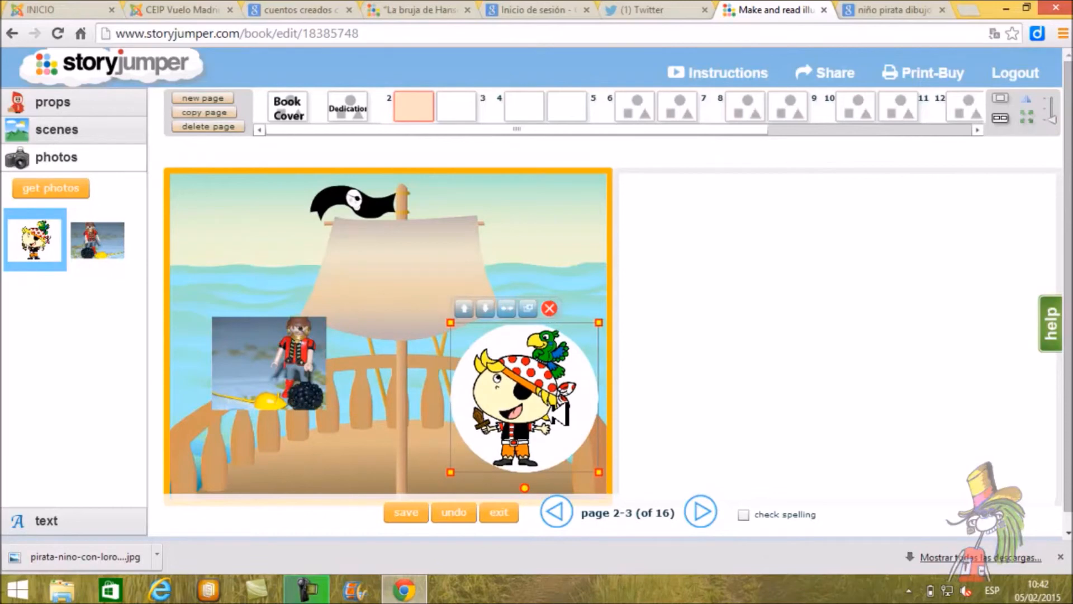
{"action": "left_click_drag", "start_coordinate": [304, 349], "coordinate": [292, 369]}
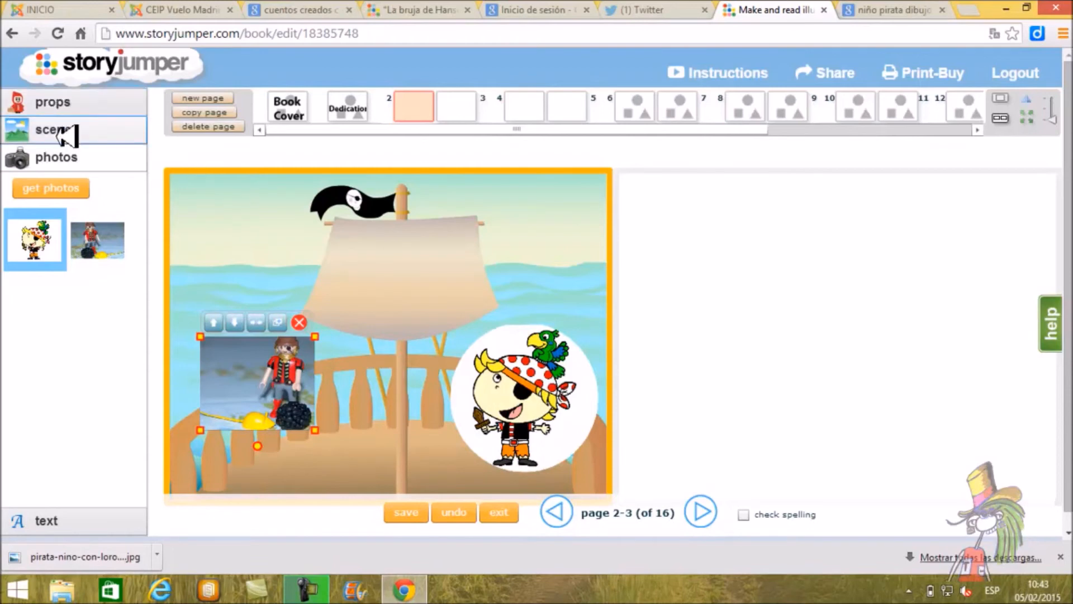
Step: Open the full prop library and browse the Pirates, Characters, Monsters, Planes, Trains & Trucks and Aliens themes
{"action": "left_click", "coordinate": [68, 104]}
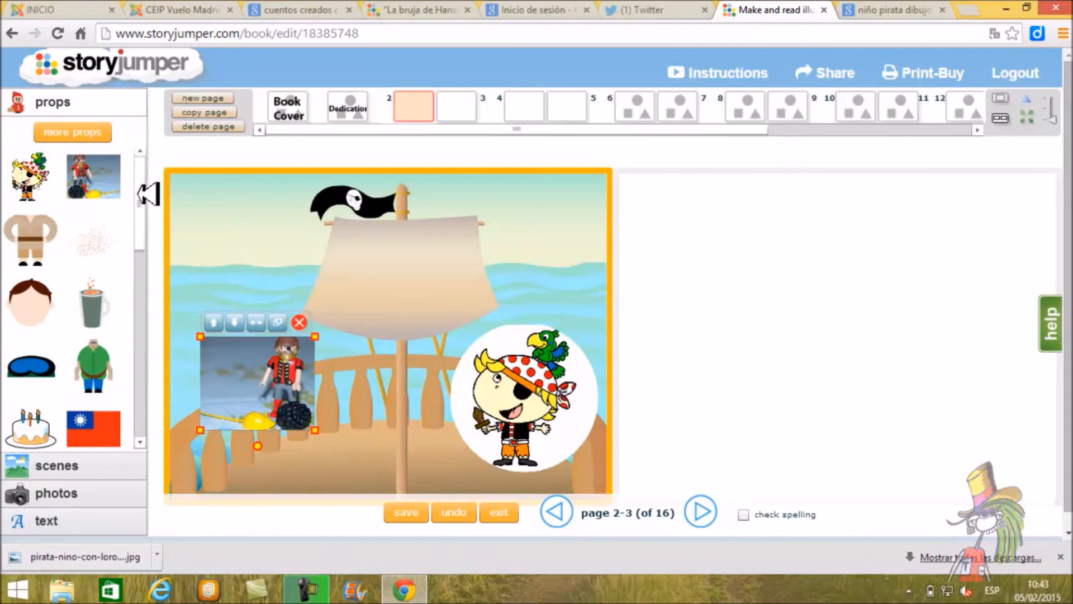
{"action": "left_click_drag", "start_coordinate": [139, 185], "coordinate": [121, 366]}
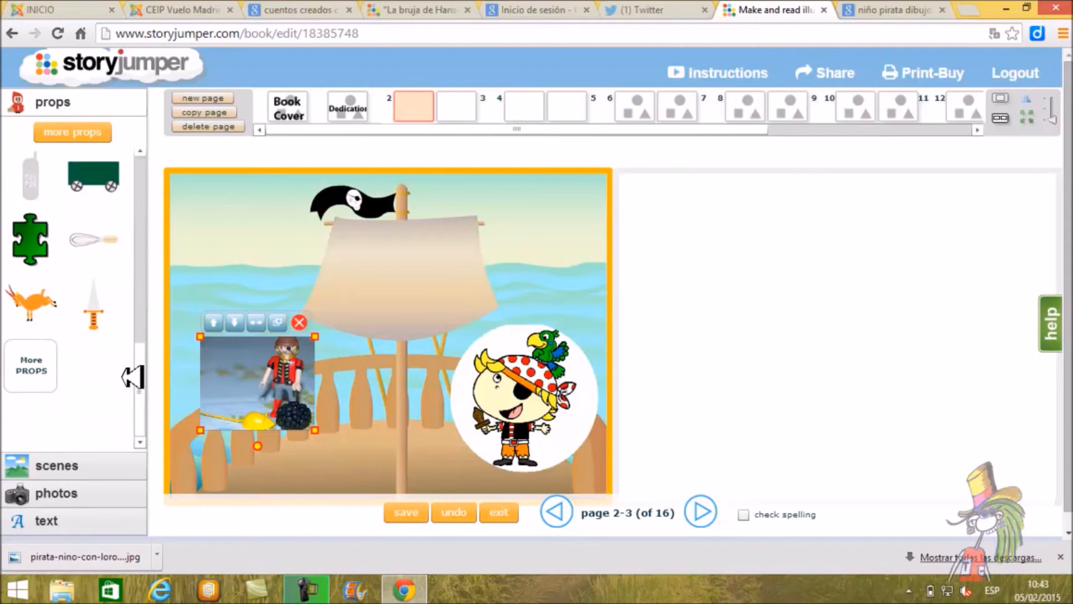
{"action": "left_click", "coordinate": [48, 365]}
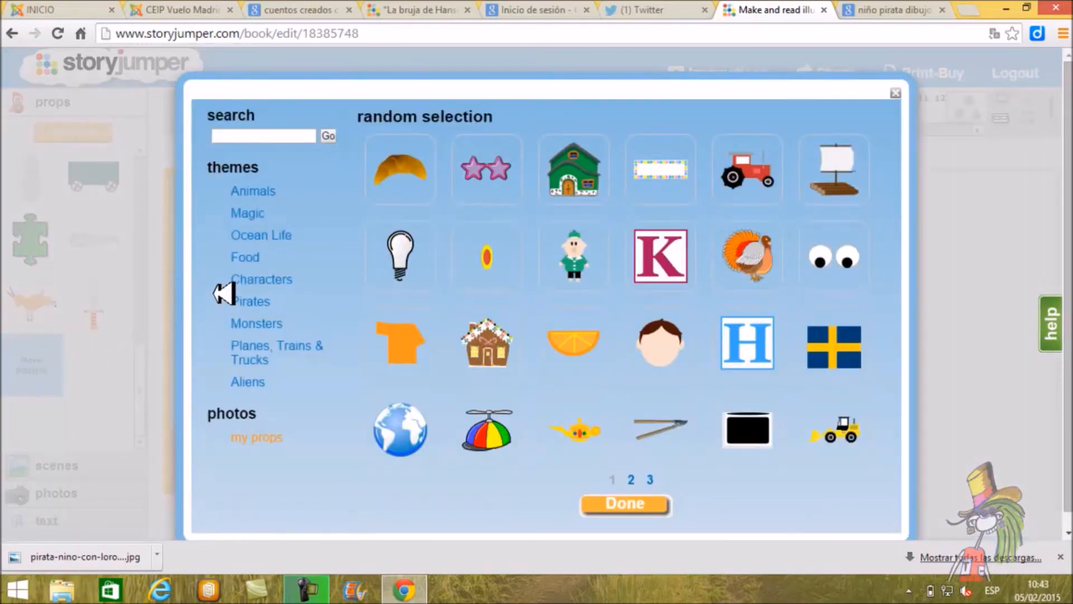
{"action": "left_click", "coordinate": [274, 302]}
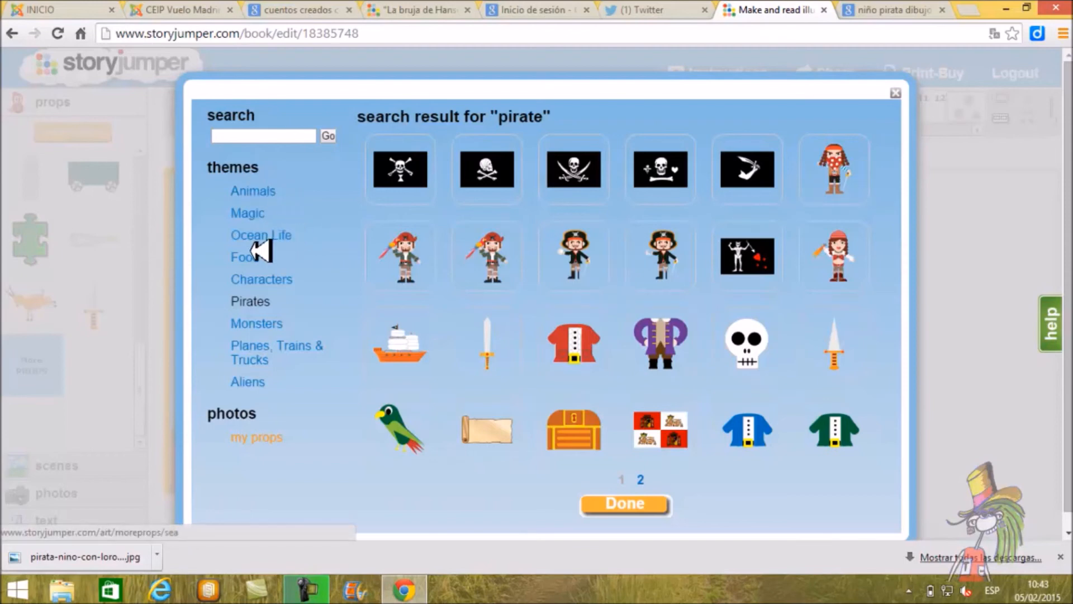
{"action": "left_click", "coordinate": [290, 283]}
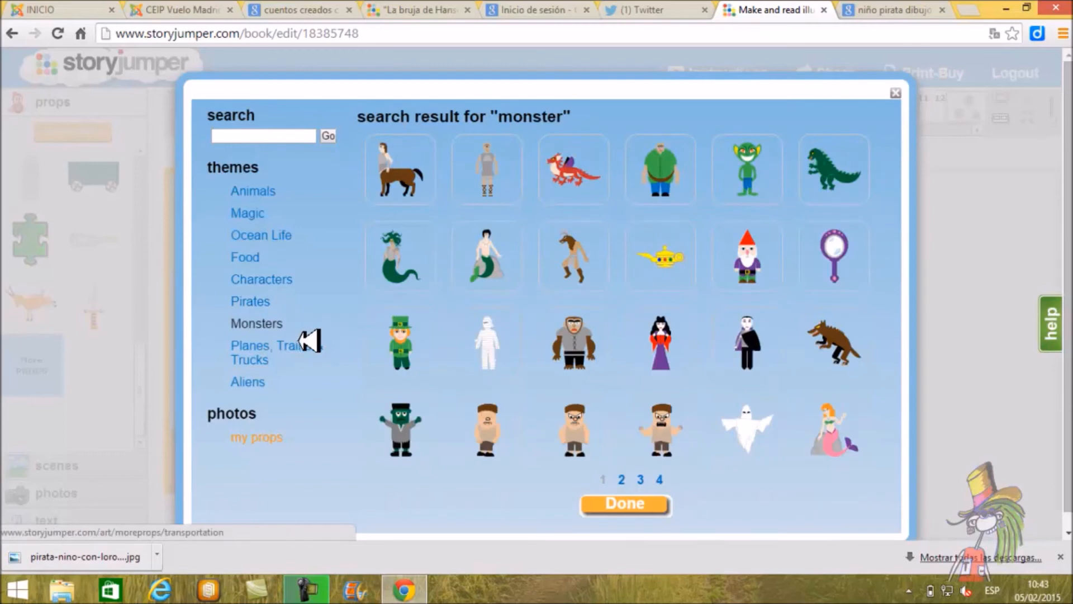
{"action": "left_click", "coordinate": [311, 341]}
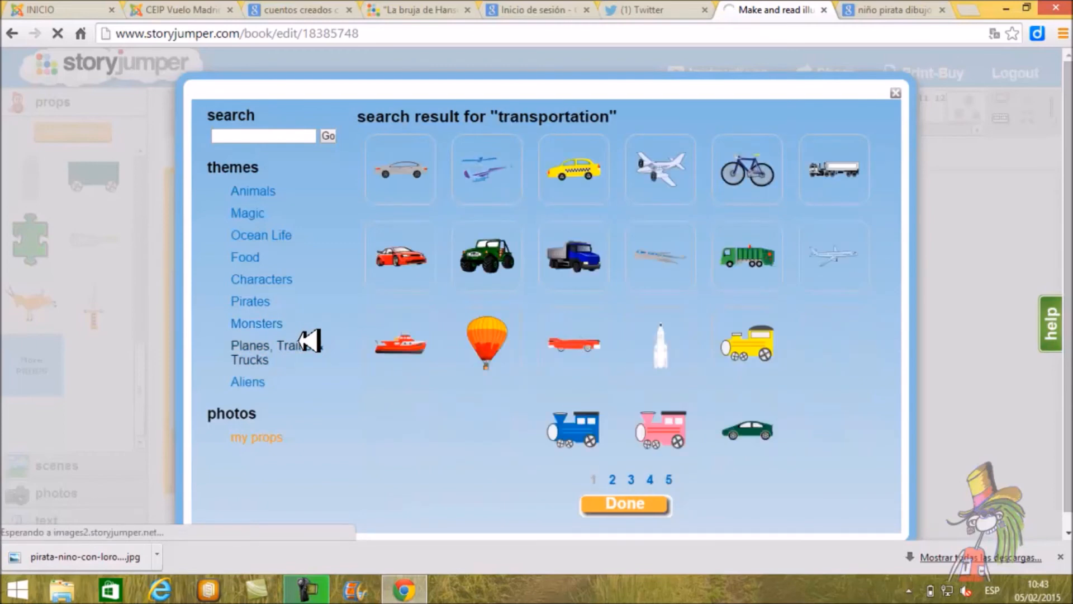
{"action": "left_click", "coordinate": [259, 383]}
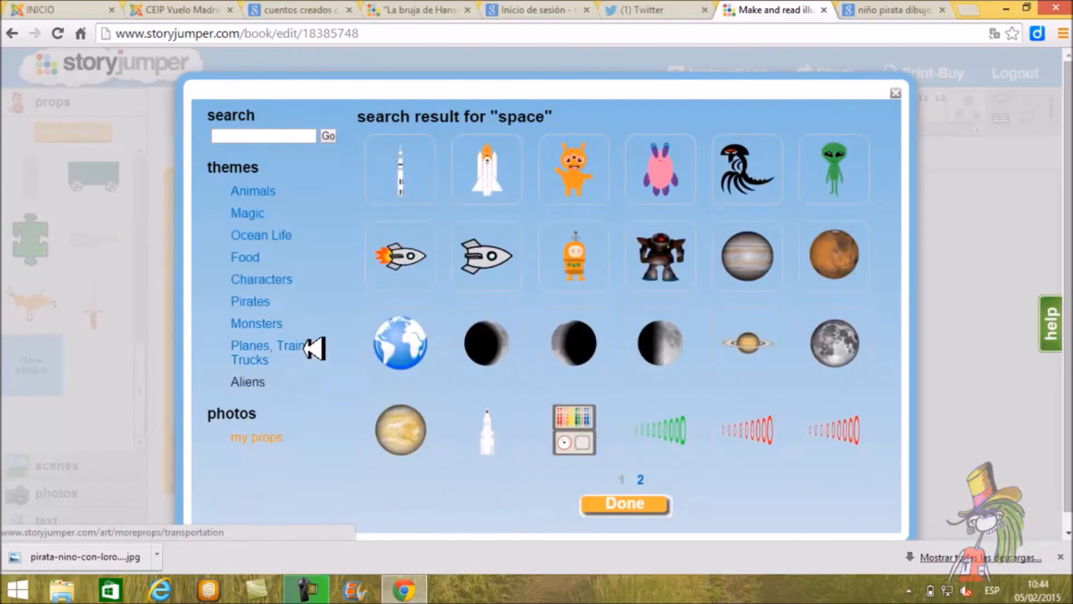
Step: Add the second red-hatted pirate with a parrot from the Pirates theme to the book's props, and close the library
{"action": "left_click", "coordinate": [293, 304]}
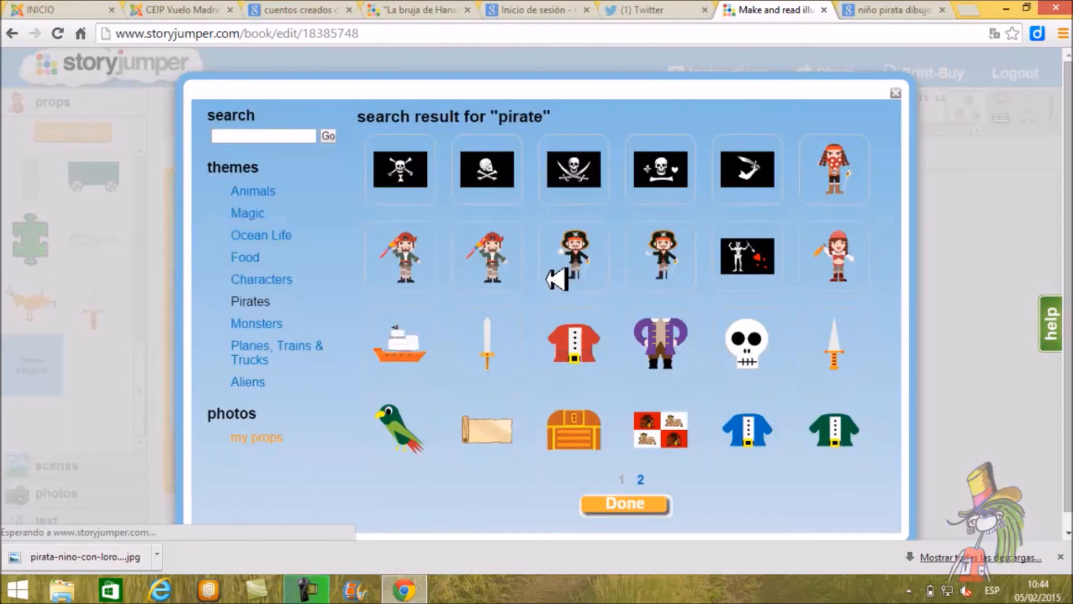
{"action": "left_click", "coordinate": [503, 263]}
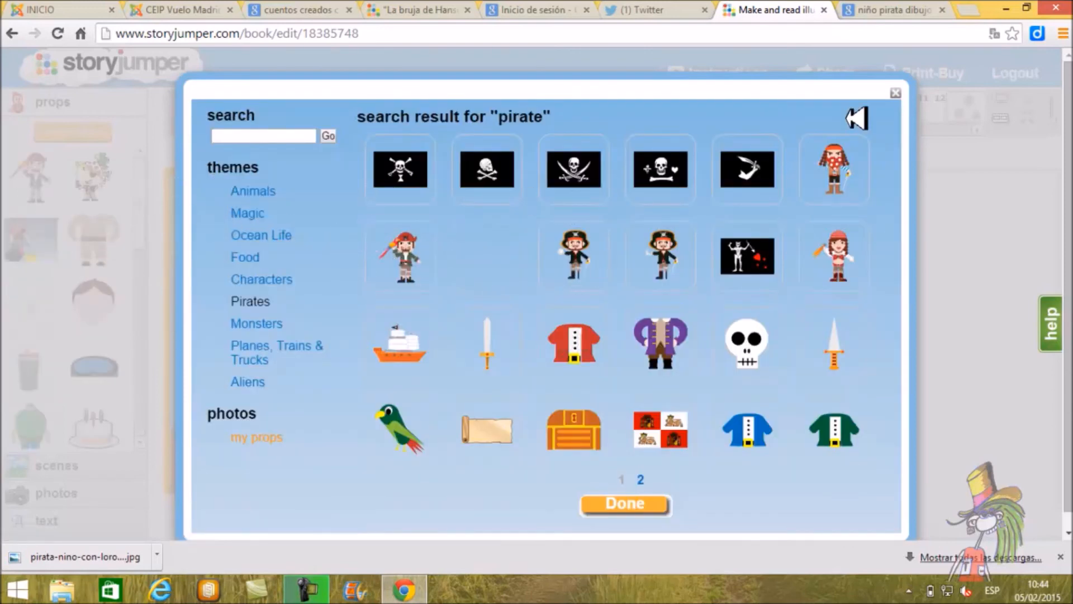
{"action": "left_click", "coordinate": [896, 93]}
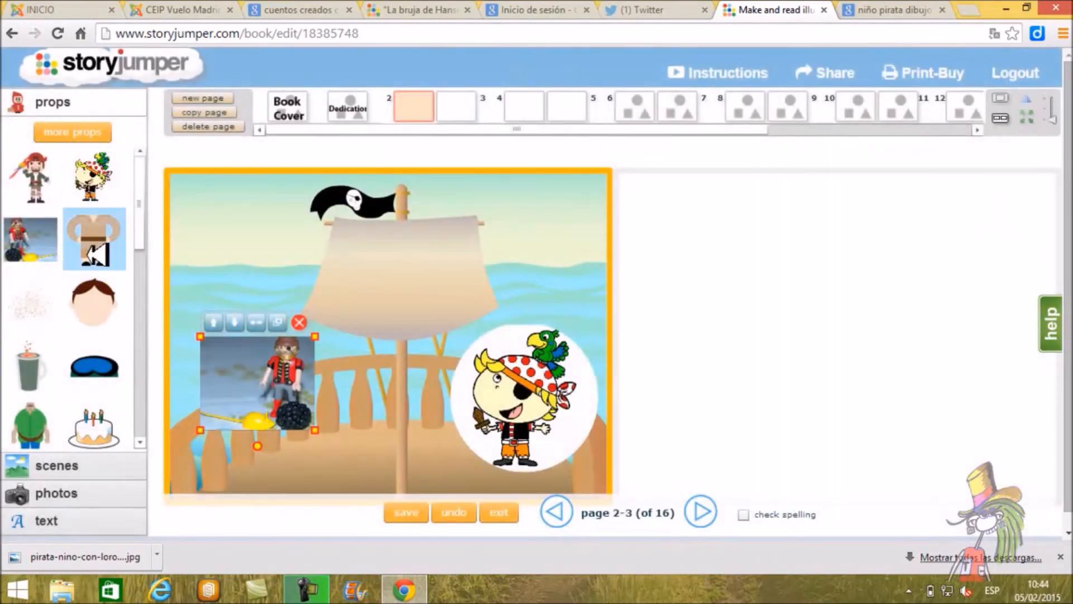
Step: Place the red-hatted pirate prop on page 2, enlarge it and position it right of the sail, above the pirate boy
{"action": "left_click", "coordinate": [47, 172]}
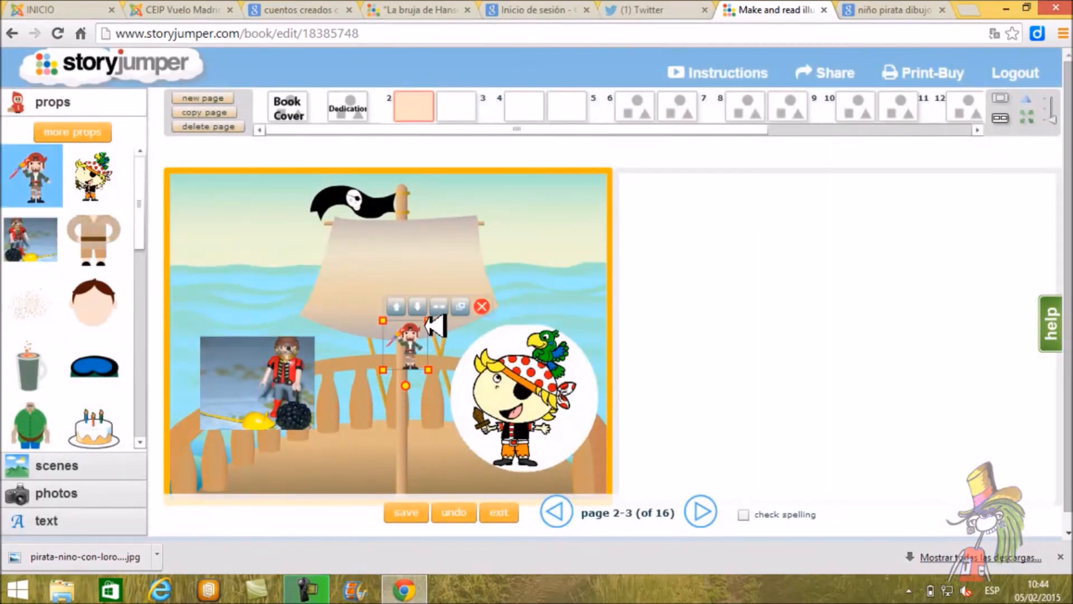
{"action": "left_click_drag", "start_coordinate": [438, 322], "coordinate": [555, 252]}
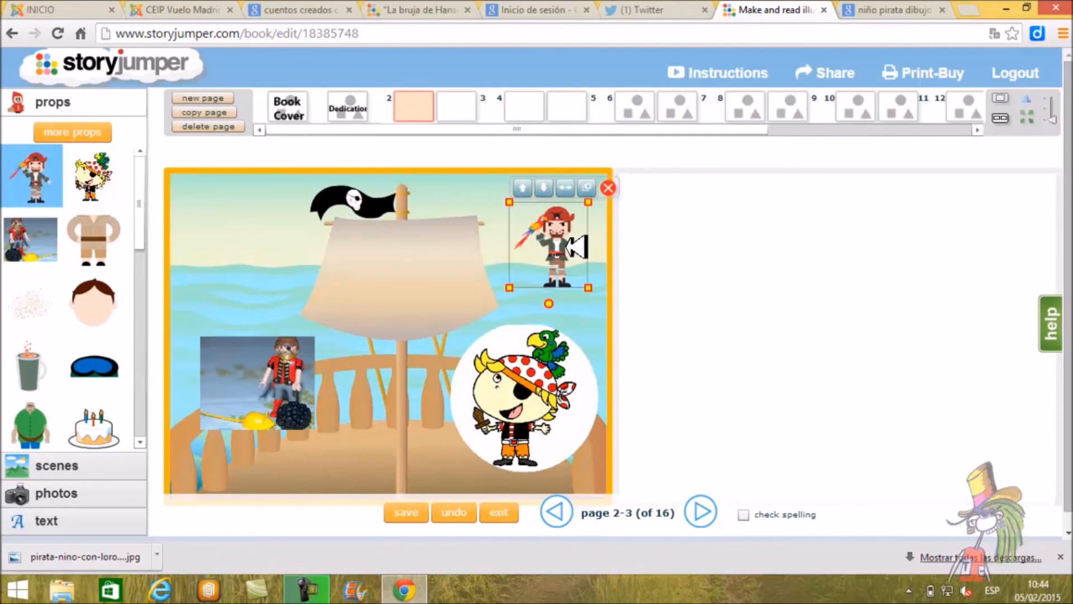
{"action": "left_click_drag", "start_coordinate": [570, 252], "coordinate": [565, 279]}
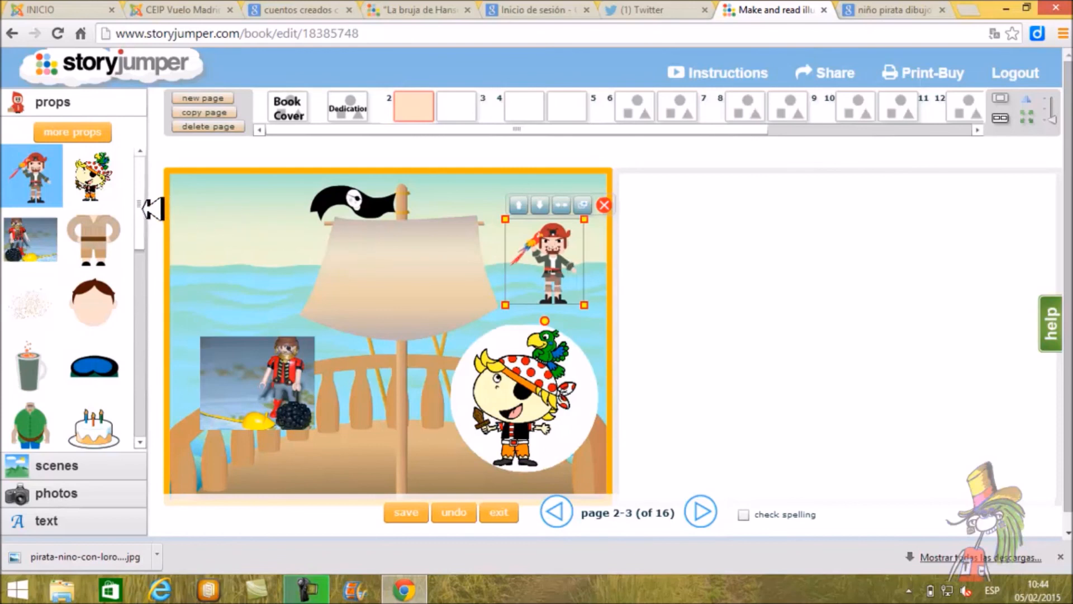
Step: Find the More Props option at the end of the book's prop list
{"action": "left_click_drag", "start_coordinate": [140, 211], "coordinate": [138, 241]}
{"action": "left_click_drag", "start_coordinate": [142, 261], "coordinate": [145, 390]}
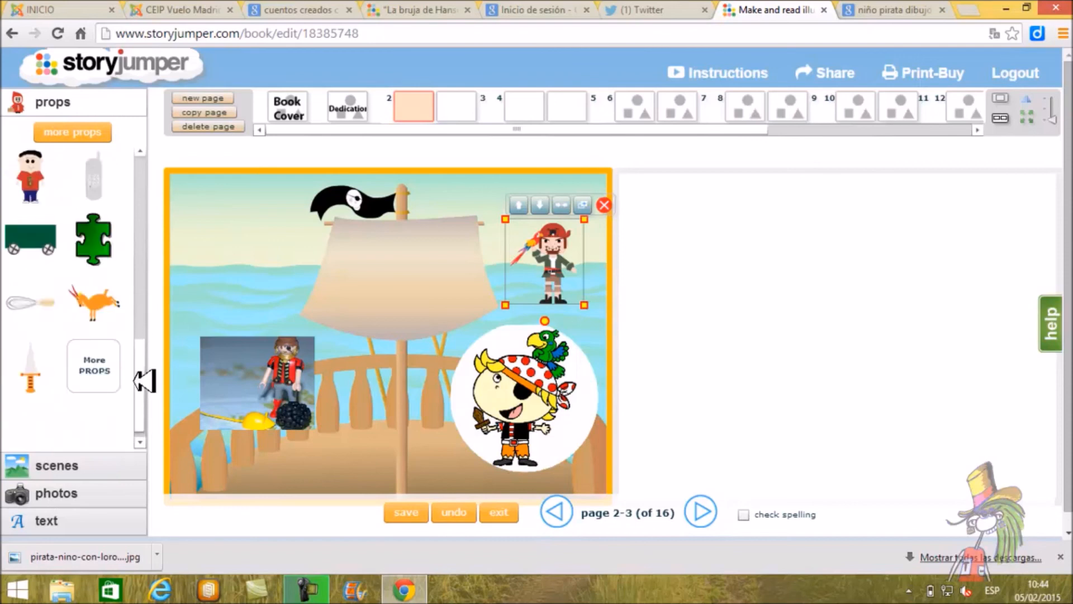